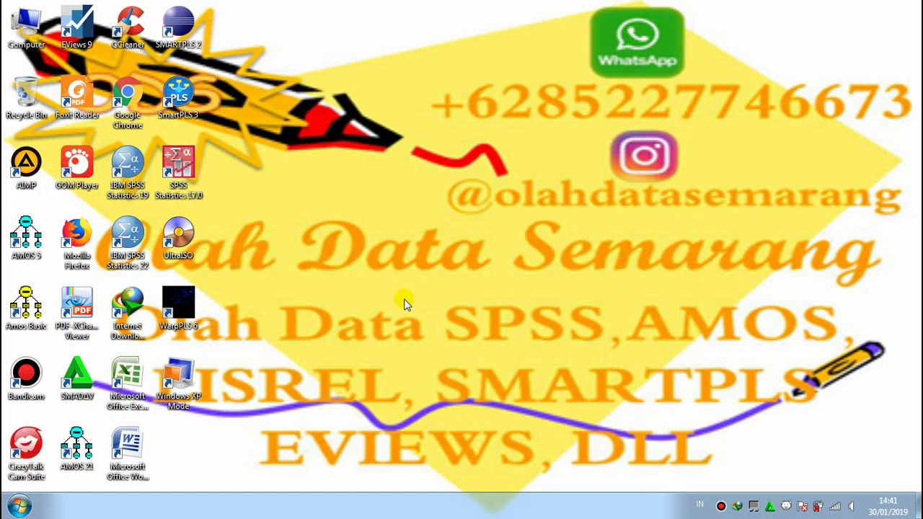
Open Windows Explorer in a maximized window and go to the Data User 1 (D:) drive.
{"action": "right_click", "coordinate": [22, 507]}
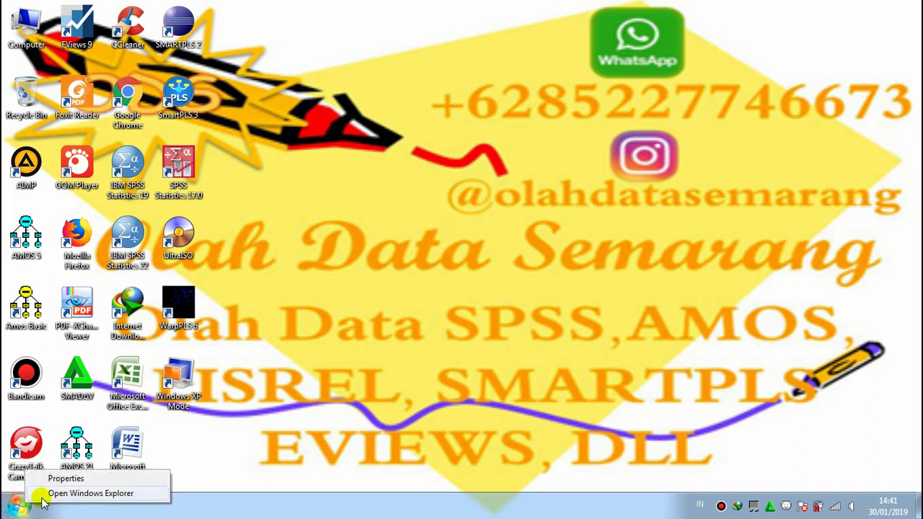
{"action": "left_click", "coordinate": [41, 495]}
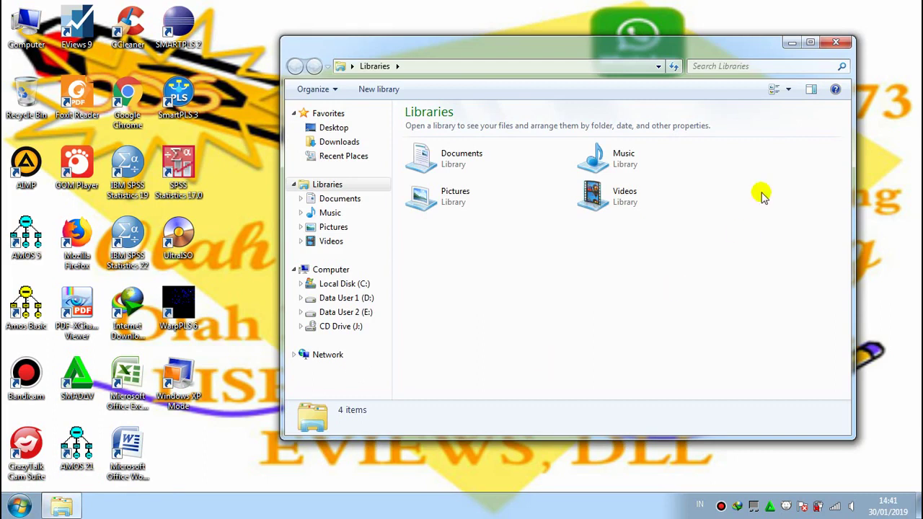
{"action": "left_click", "coordinate": [809, 43]}
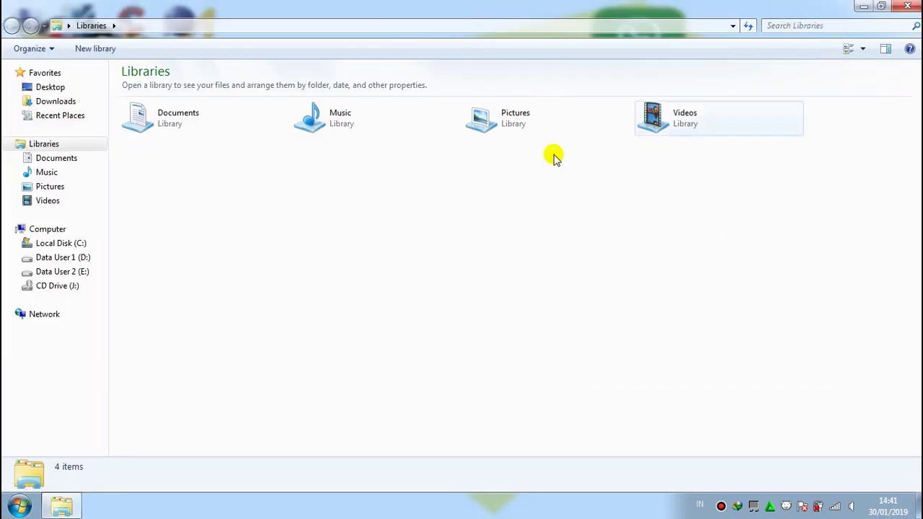
{"action": "left_click", "coordinate": [64, 257]}
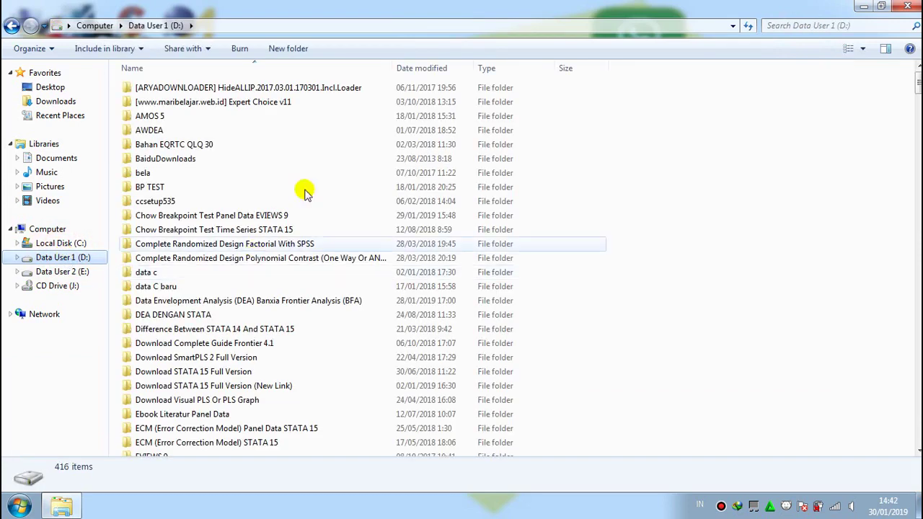
Widen the Name column and open the folder "SFA (Stochastic Frontier Analysis) STATA 15" on the D: drive.
{"action": "left_click_drag", "start_coordinate": [396, 68], "coordinate": [481, 68]}
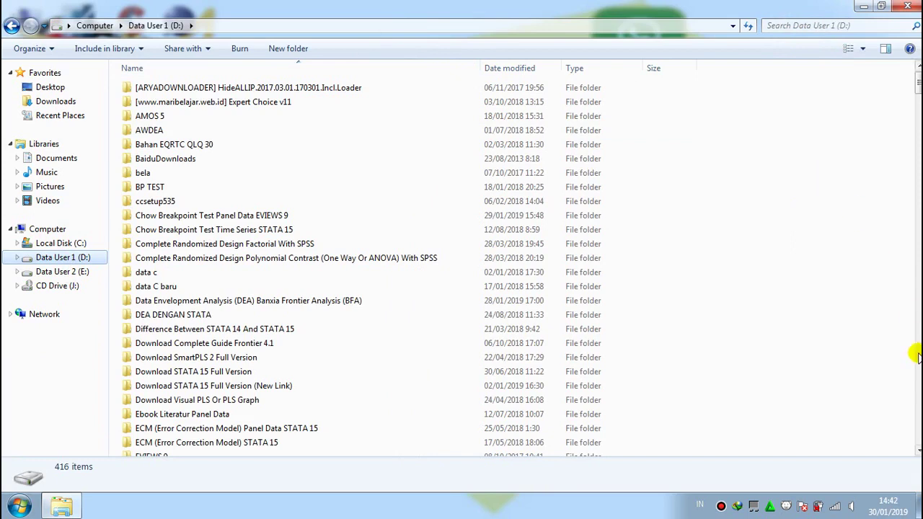
{"action": "left_click_drag", "start_coordinate": [916, 452], "coordinate": [916, 451]}
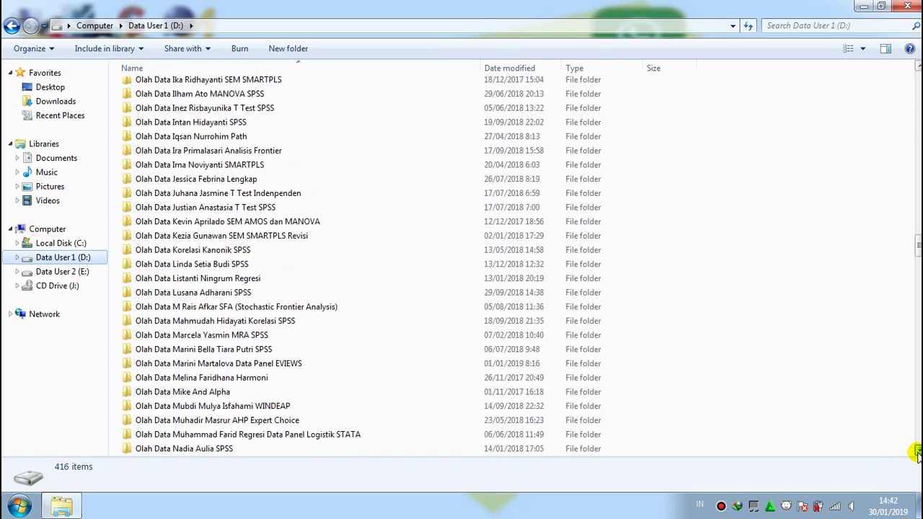
{"action": "left_click_drag", "start_coordinate": [916, 451], "coordinate": [916, 451]}
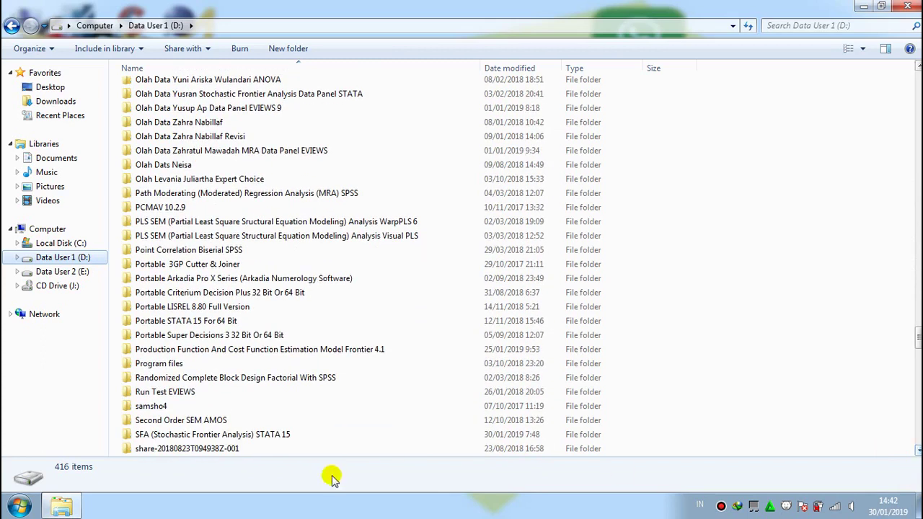
{"action": "left_click", "coordinate": [286, 437]}
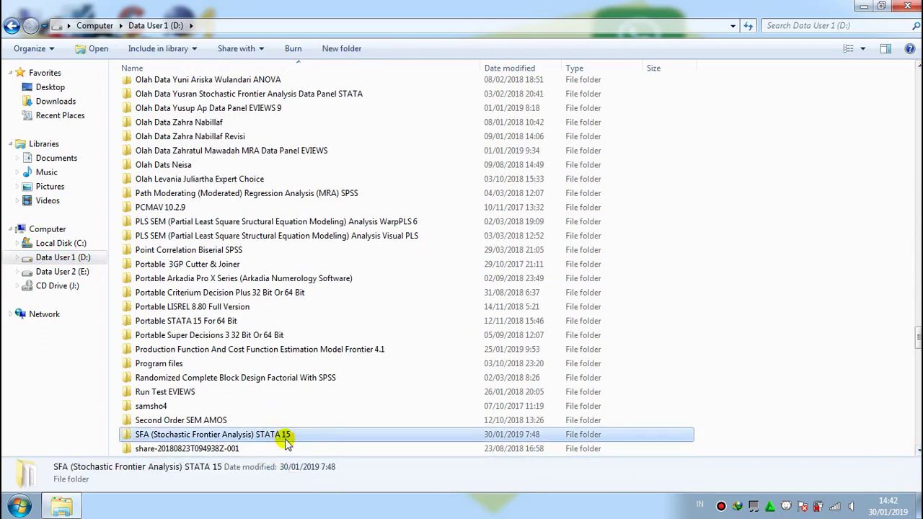
{"action": "right_click", "coordinate": [286, 438]}
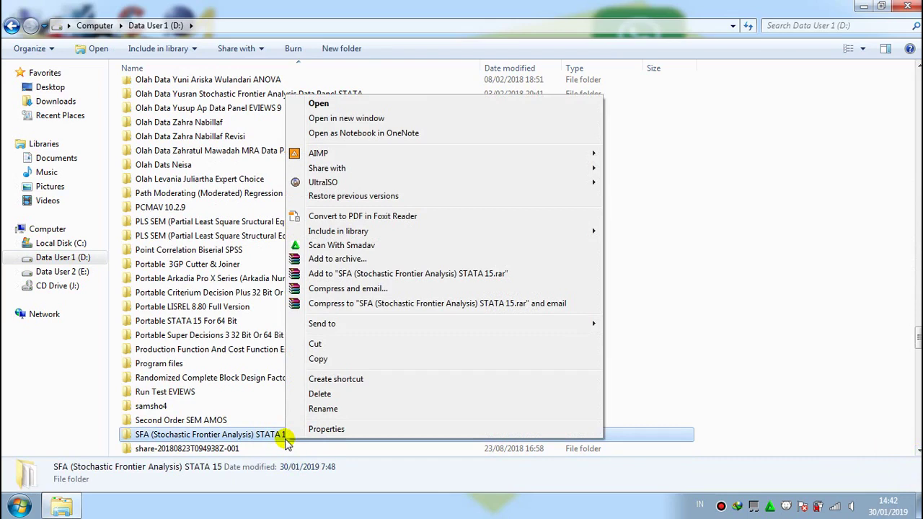
{"action": "left_click", "coordinate": [420, 103]}
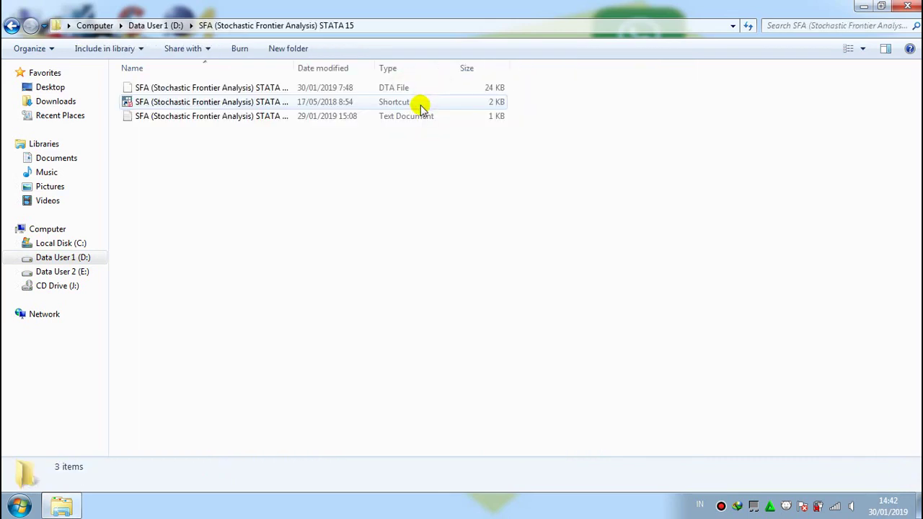
Widen the Name column to show the full file names, and launch Stata from the "SFA (Stochastic Frontier Analysis) STATA 15" shortcut.
{"action": "left_click", "coordinate": [305, 68]}
{"action": "left_click_drag", "start_coordinate": [306, 68], "coordinate": [354, 68]}
{"action": "left_click", "coordinate": [329, 247]}
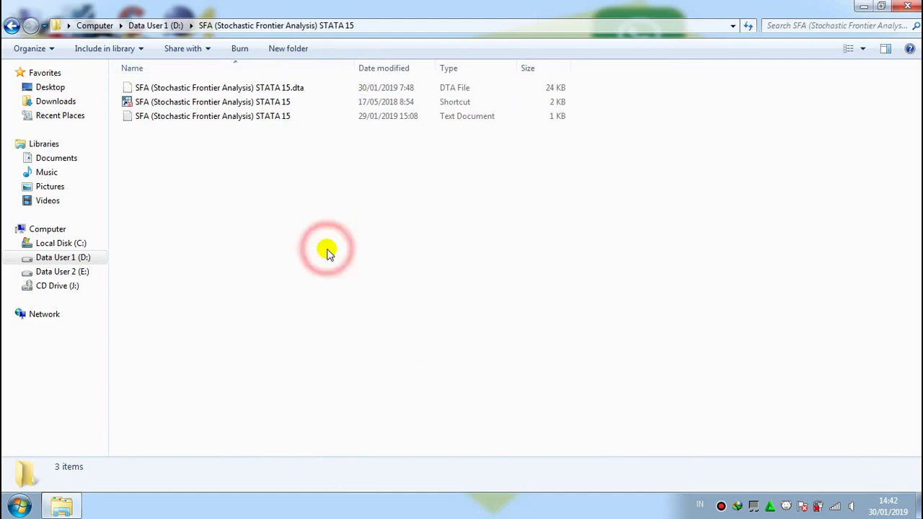
{"action": "left_click", "coordinate": [286, 102]}
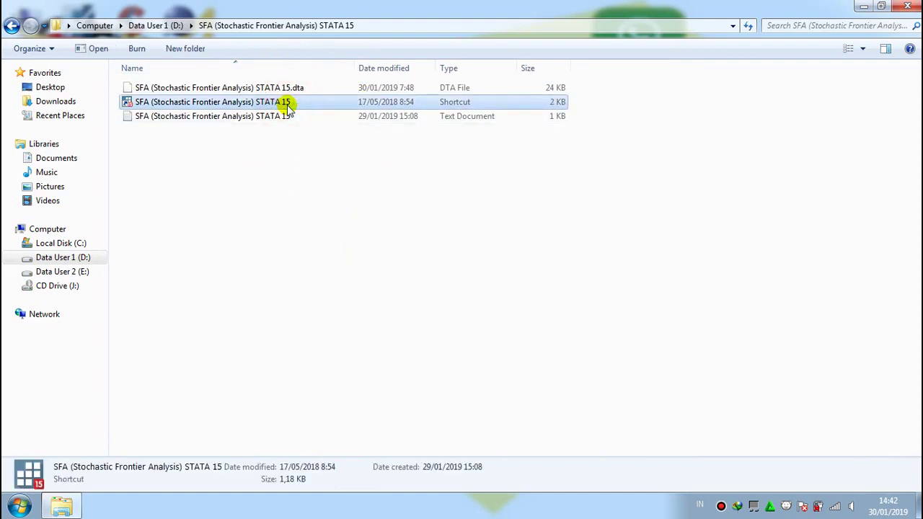
{"action": "right_click", "coordinate": [288, 105]}
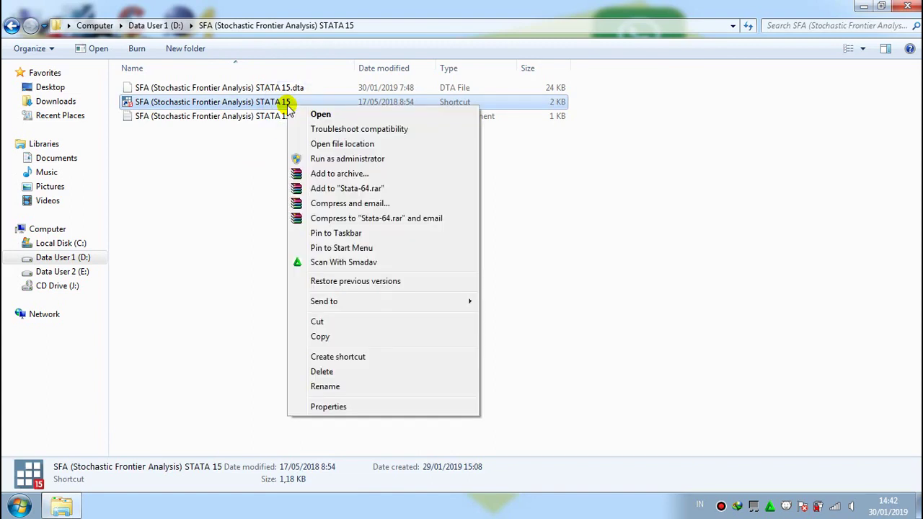
{"action": "left_click", "coordinate": [309, 114]}
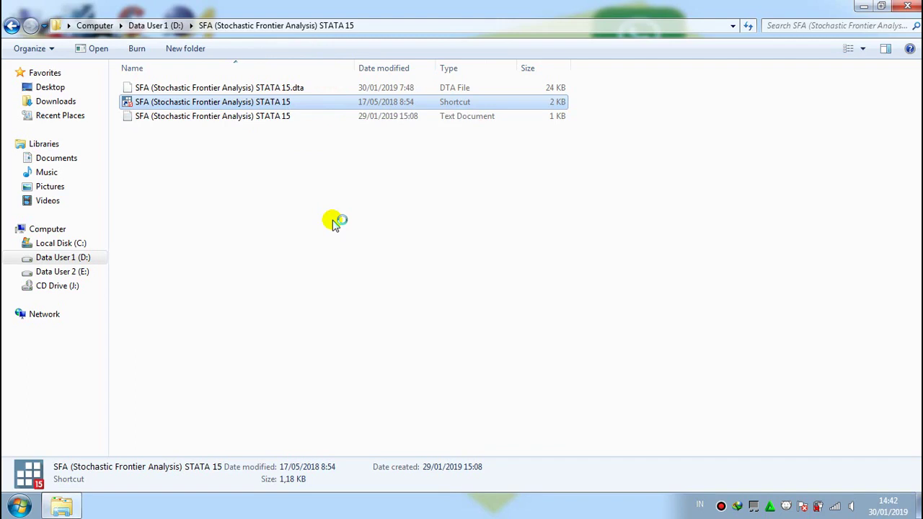
{"action": "left_click", "coordinate": [494, 264]}
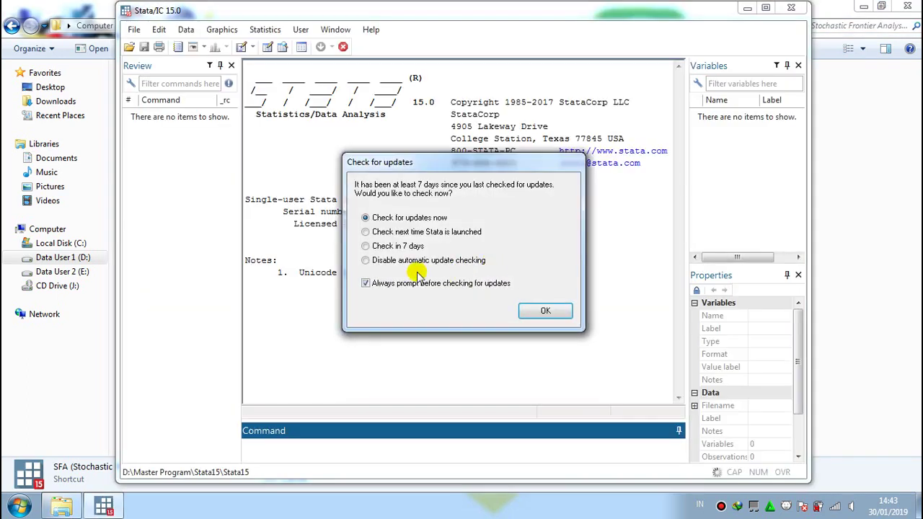
Disable automatic update checking and maximize the Stata window.
{"action": "left_click", "coordinate": [365, 260]}
{"action": "left_click", "coordinate": [534, 311]}
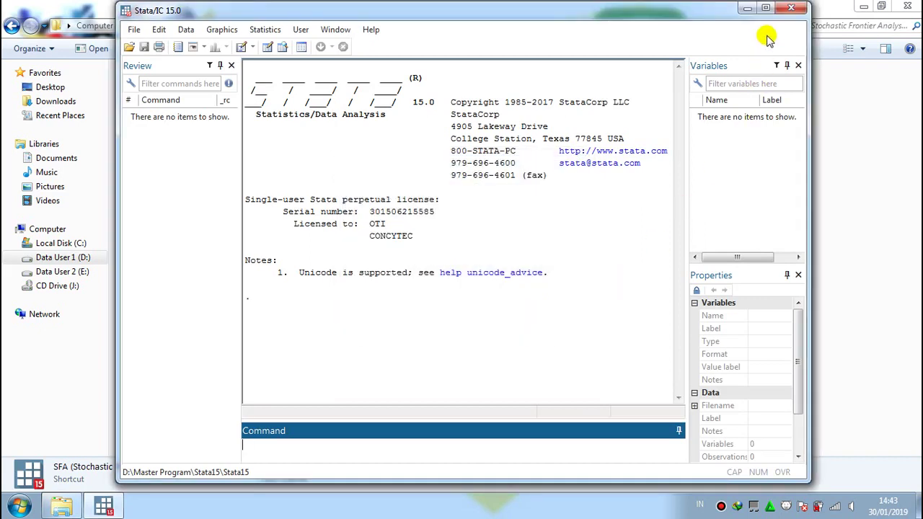
{"action": "left_click", "coordinate": [766, 9]}
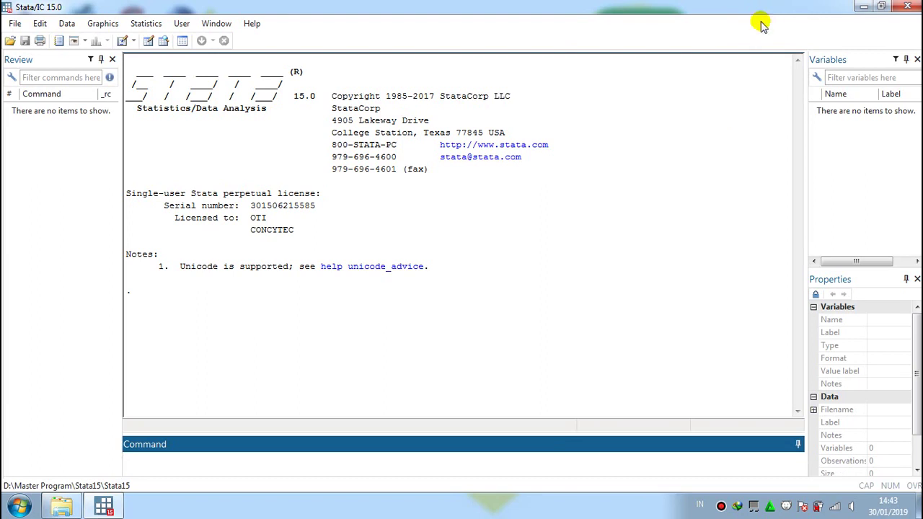
Browse for a data file to open in the folder "SFA (Stochastic Frontier Analysis) STATA 15" on Data User 1 (D:).
{"action": "left_click", "coordinate": [15, 24]}
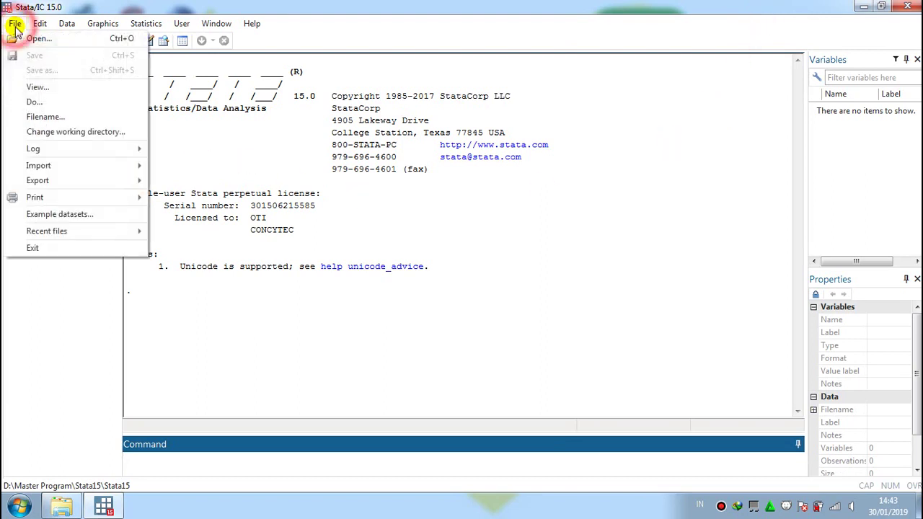
{"action": "left_click", "coordinate": [29, 40]}
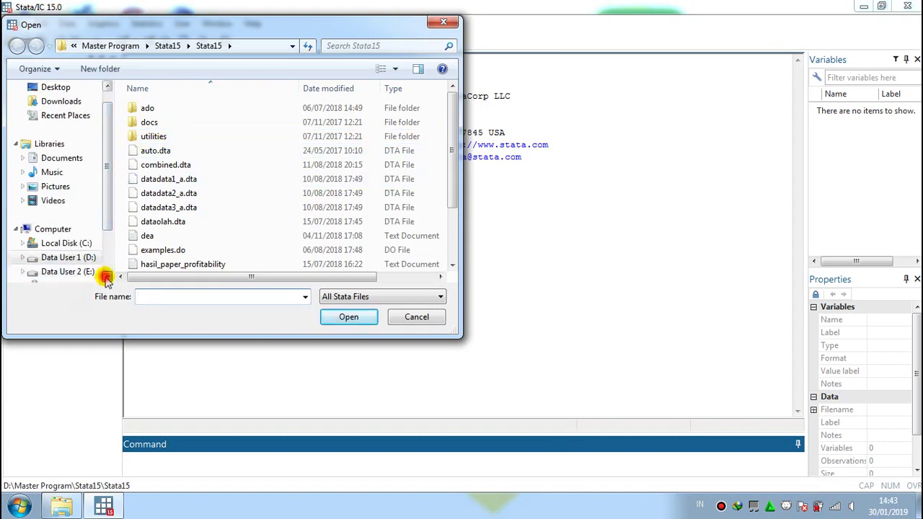
{"action": "left_click", "coordinate": [61, 229]}
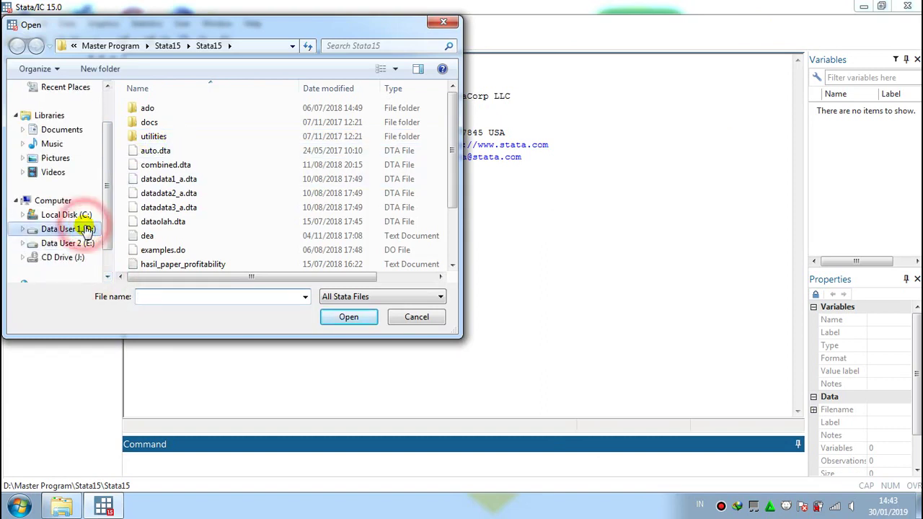
{"action": "scroll", "coordinate": [449, 200], "scroll_direction": "down", "scroll_amount": 15}
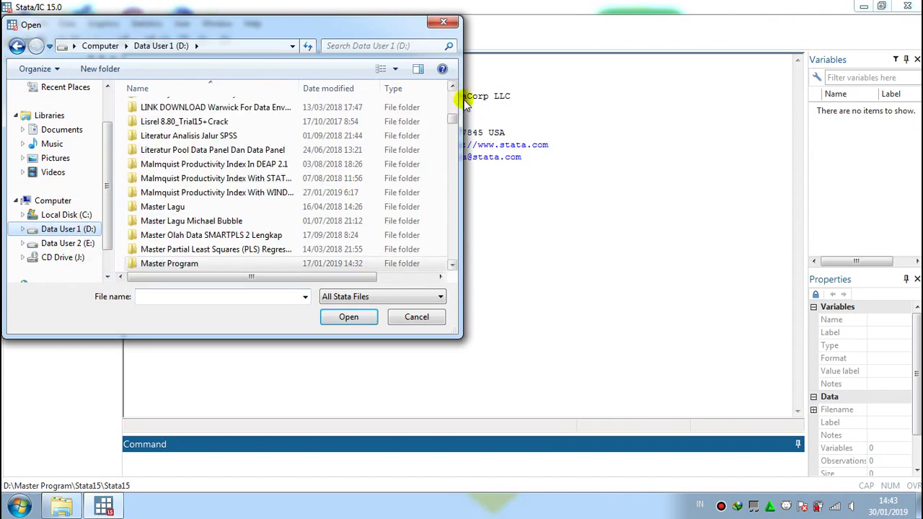
{"action": "left_click_drag", "start_coordinate": [452, 267], "coordinate": [452, 267]}
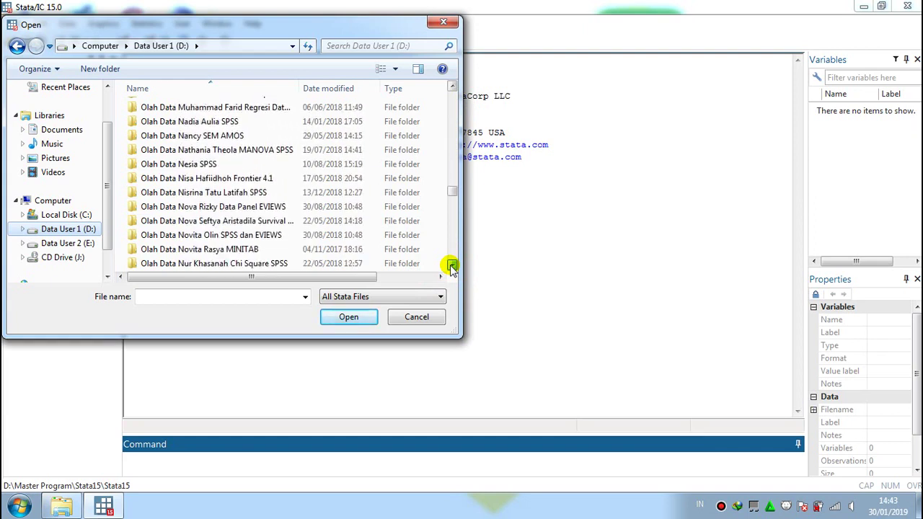
{"action": "left_click", "coordinate": [452, 266]}
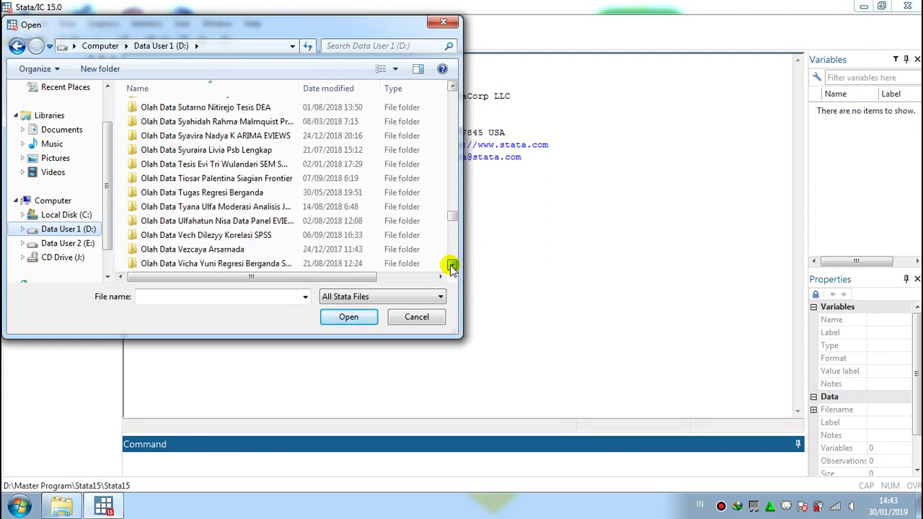
{"action": "left_click_drag", "start_coordinate": [451, 266], "coordinate": [451, 266]}
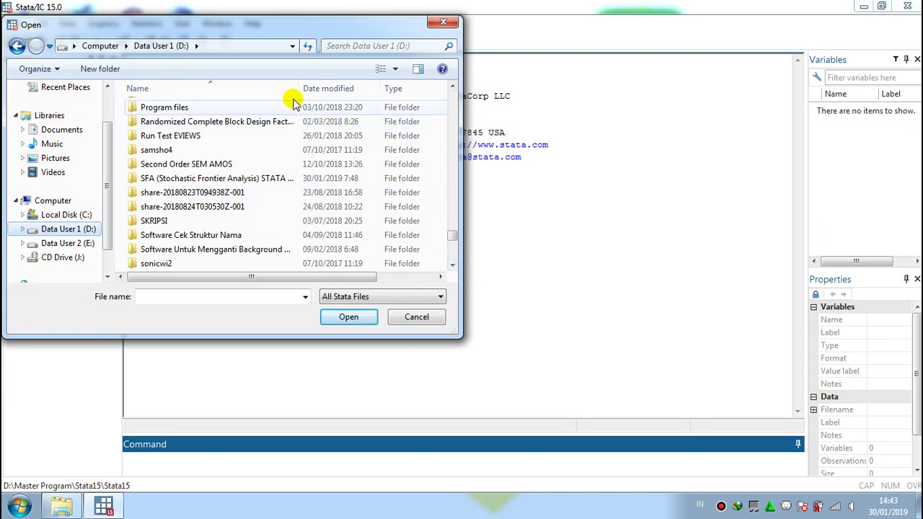
{"action": "left_click_drag", "start_coordinate": [298, 86], "coordinate": [320, 87]}
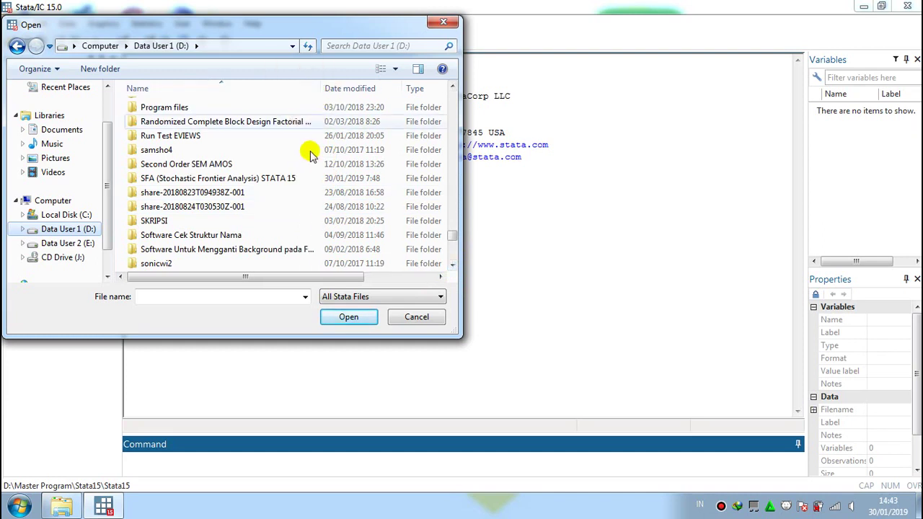
{"action": "left_click", "coordinate": [271, 184]}
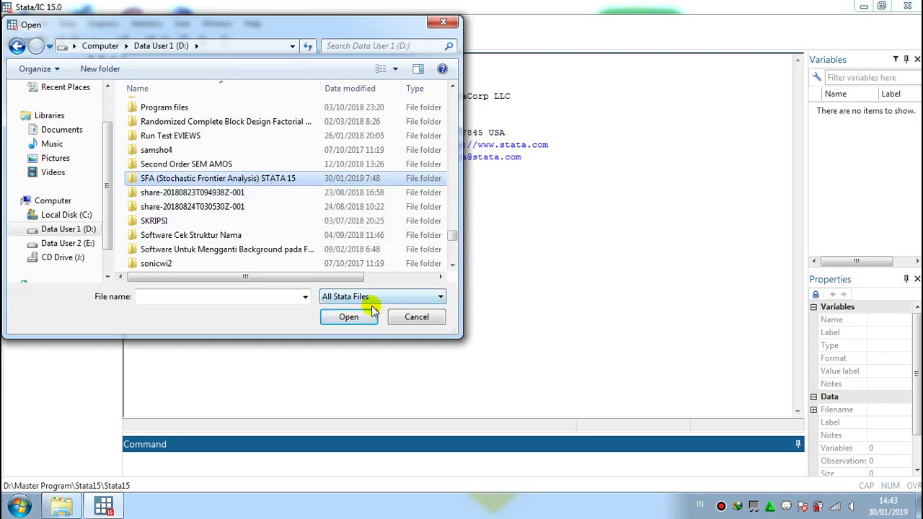
{"action": "left_click", "coordinate": [352, 317]}
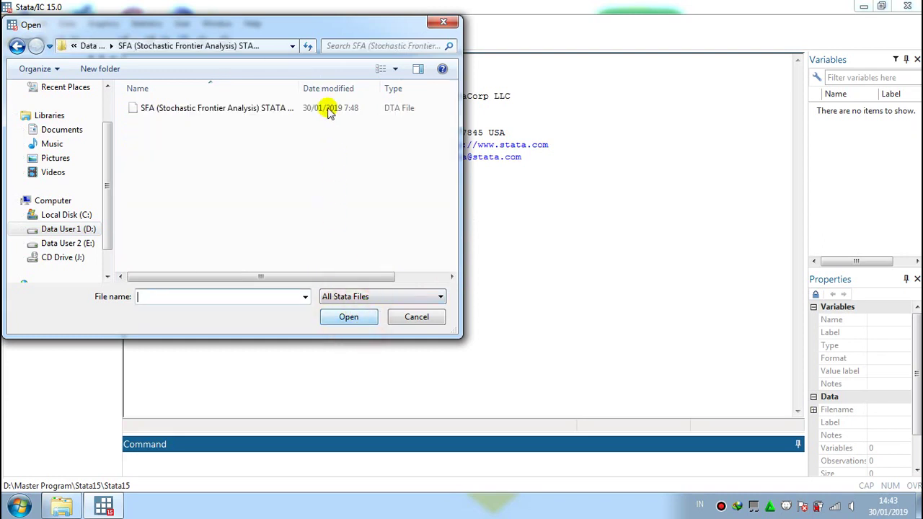
Widen the file name column and open the dataset "SFA (Stochastic Frontier Analysis) STATA 15.dta".
{"action": "left_click_drag", "start_coordinate": [297, 86], "coordinate": [350, 84]}
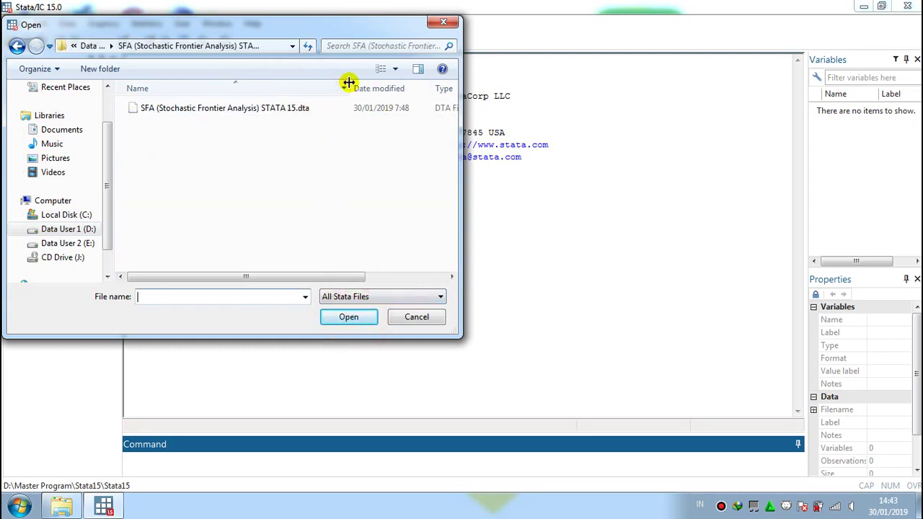
{"action": "left_click", "coordinate": [303, 108]}
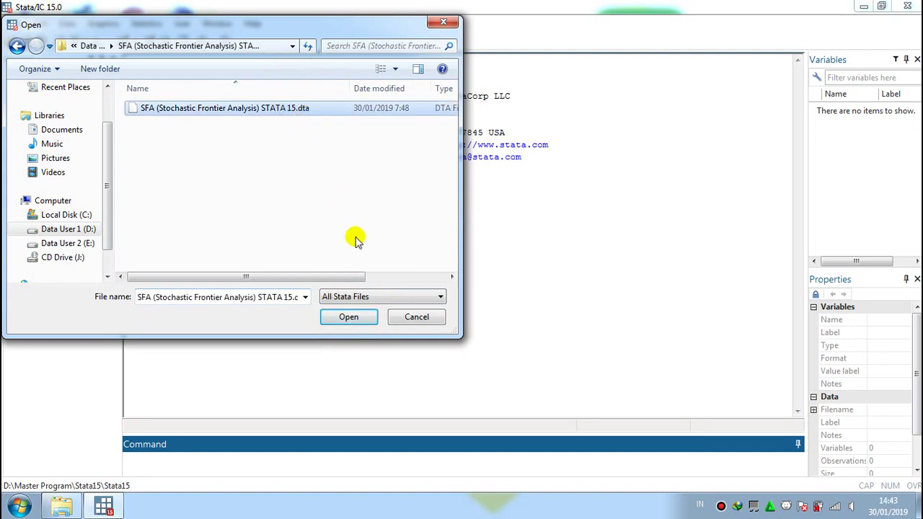
{"action": "left_click", "coordinate": [349, 317]}
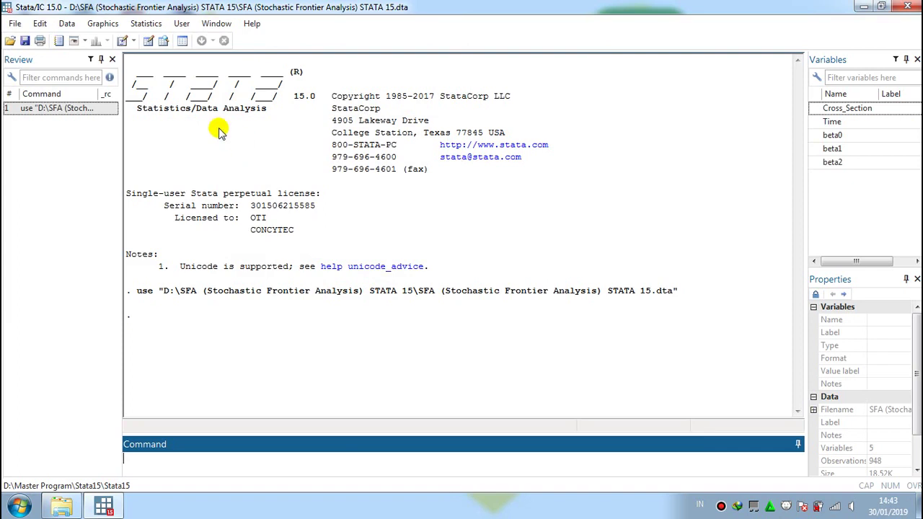
Declare the dataset to be panel data with Cross_Section as the panel ID variable and Time as the time variable.
{"action": "left_click", "coordinate": [147, 23]}
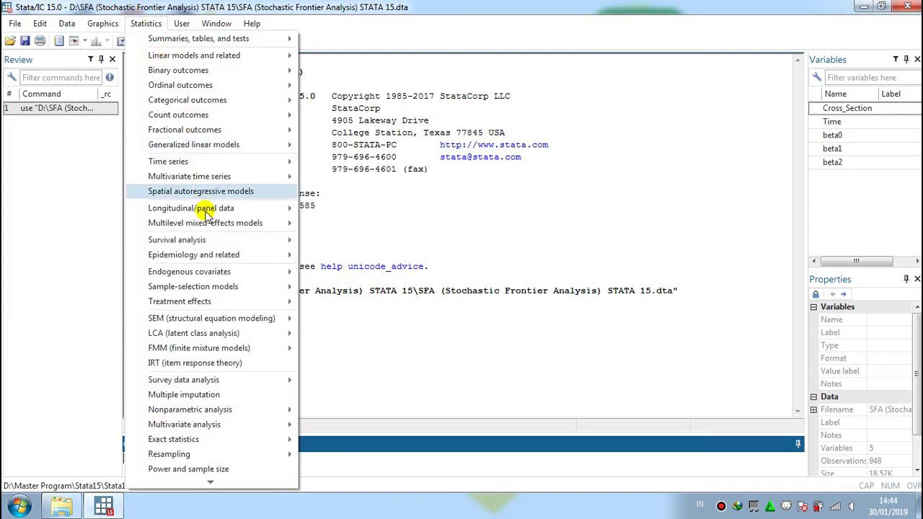
{"action": "mouse_move", "coordinate": [206, 214]}
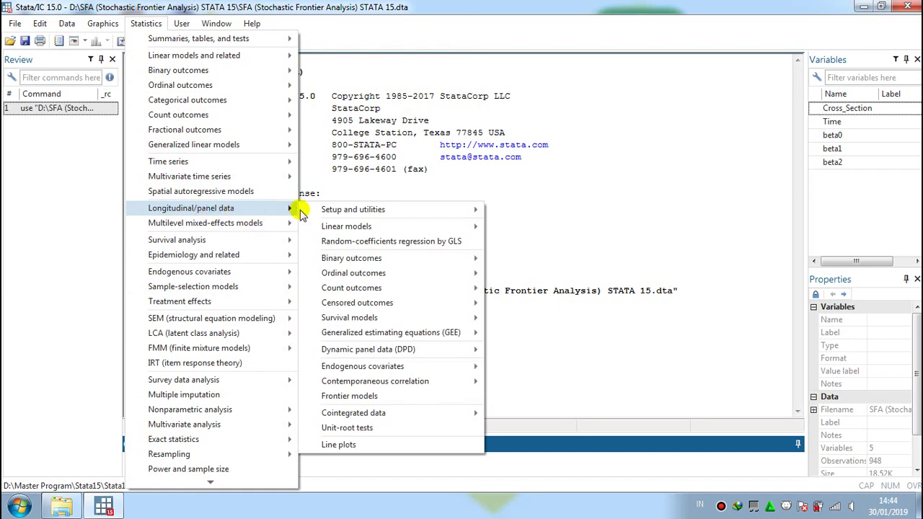
{"action": "mouse_move", "coordinate": [346, 210]}
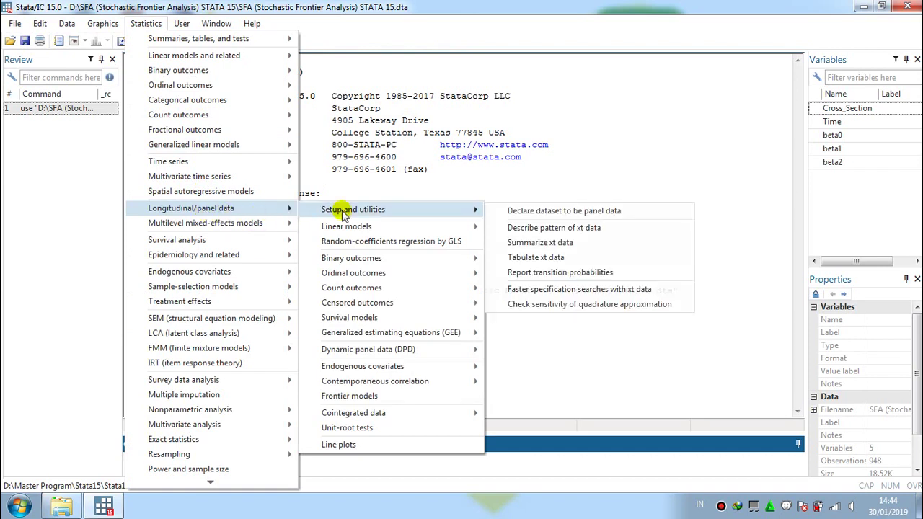
{"action": "left_click", "coordinate": [503, 211]}
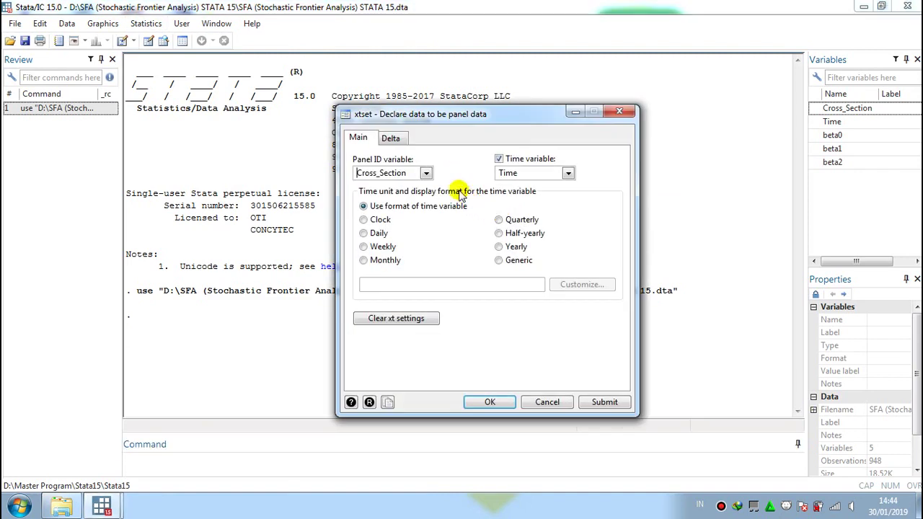
{"action": "left_click", "coordinate": [427, 174]}
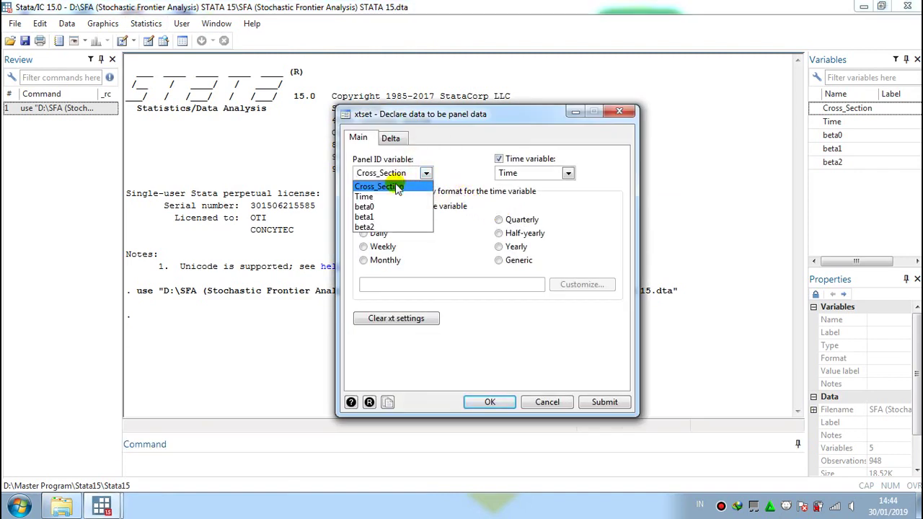
{"action": "left_click", "coordinate": [395, 186]}
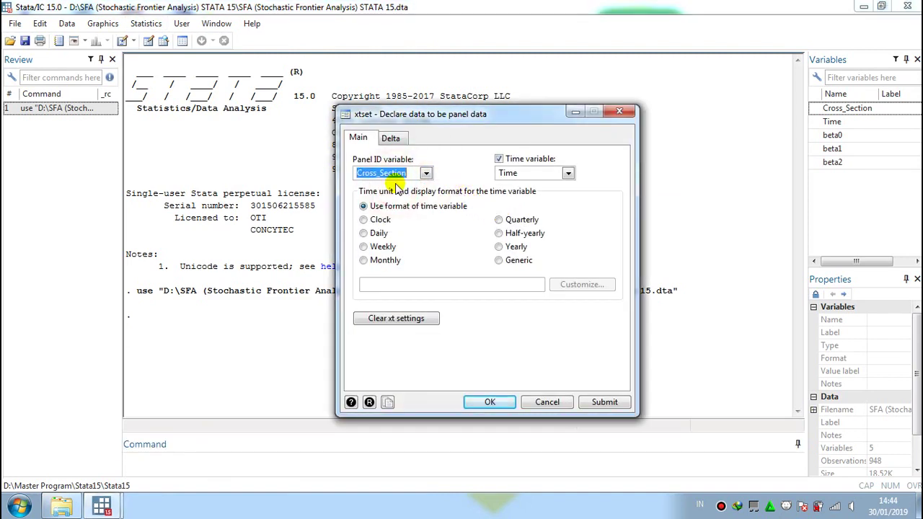
{"action": "left_click", "coordinate": [569, 174]}
{"action": "left_click", "coordinate": [549, 196]}
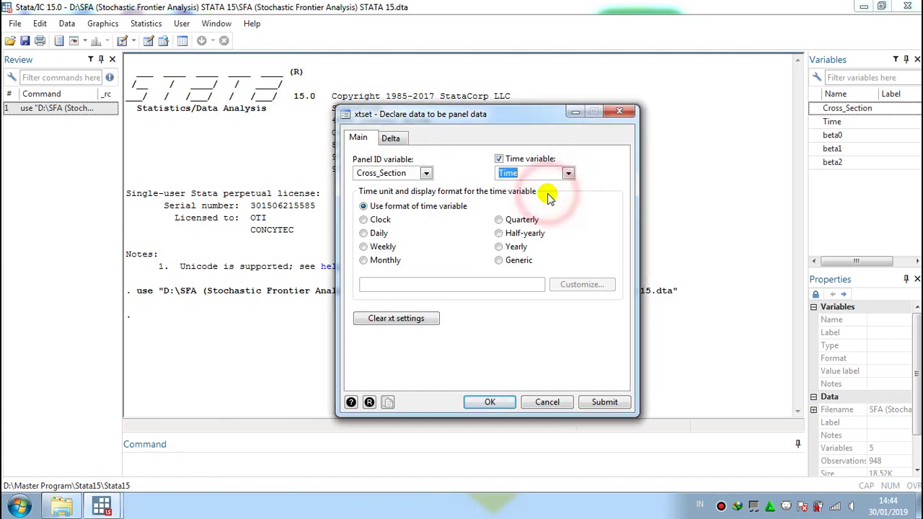
{"action": "left_click", "coordinate": [552, 174]}
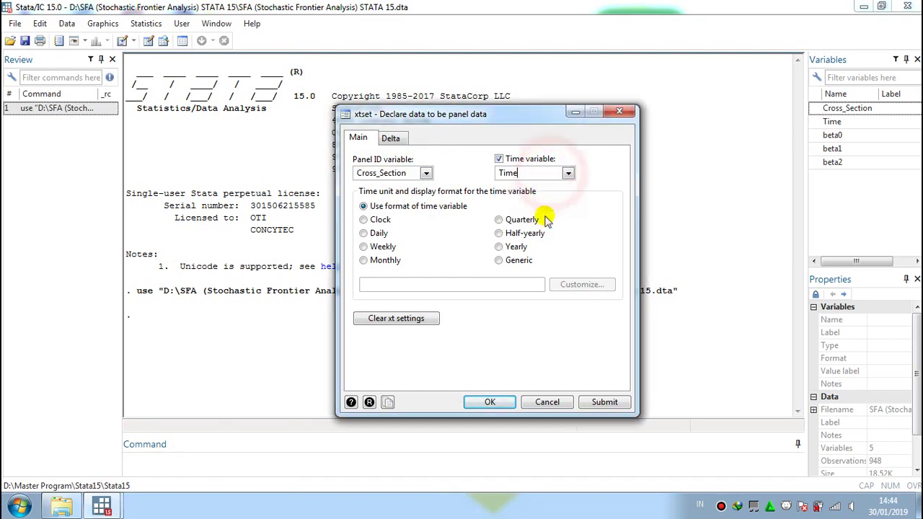
{"action": "left_click", "coordinate": [489, 402]}
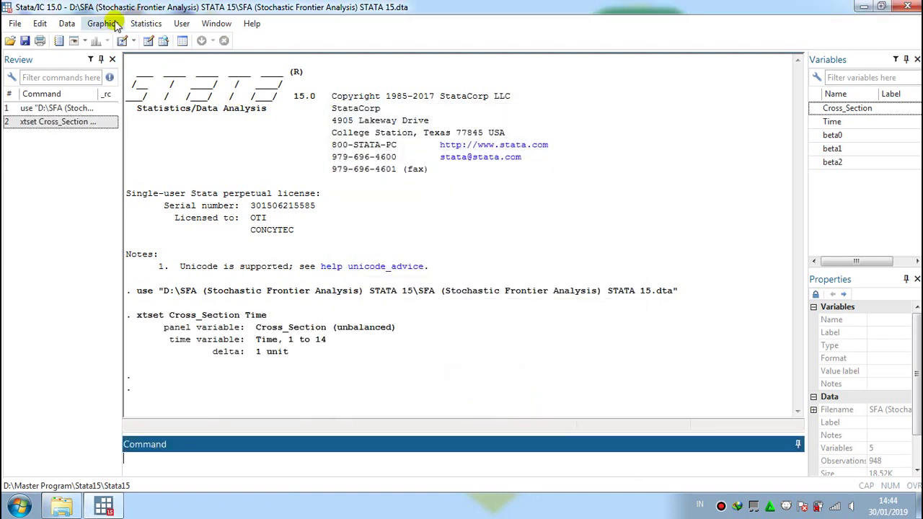
Set up a stochastic frontier model from the linear models with beta0 as the dependent variable.
{"action": "left_click", "coordinate": [146, 24]}
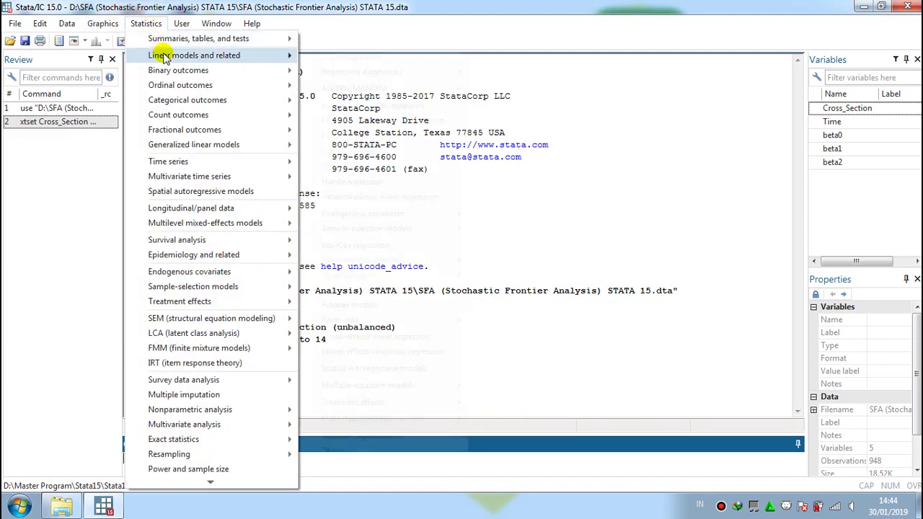
{"action": "mouse_move", "coordinate": [165, 58]}
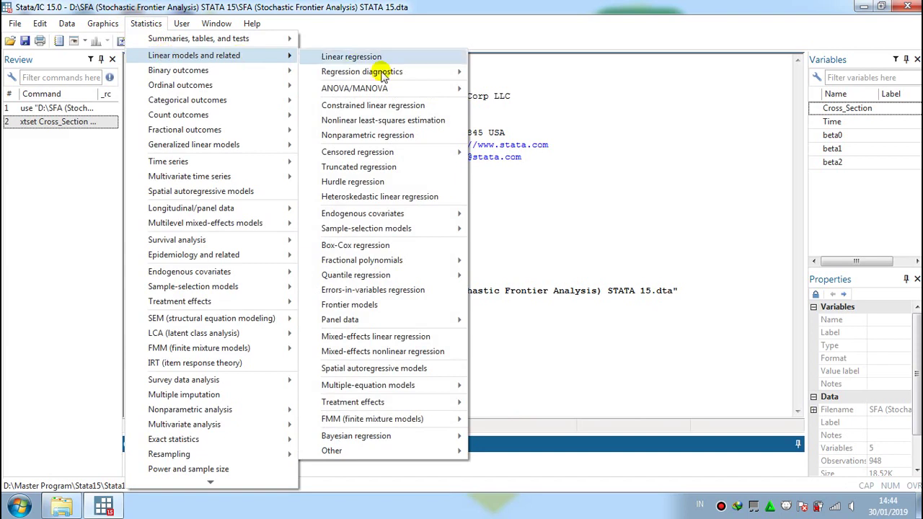
{"action": "mouse_move", "coordinate": [380, 319]}
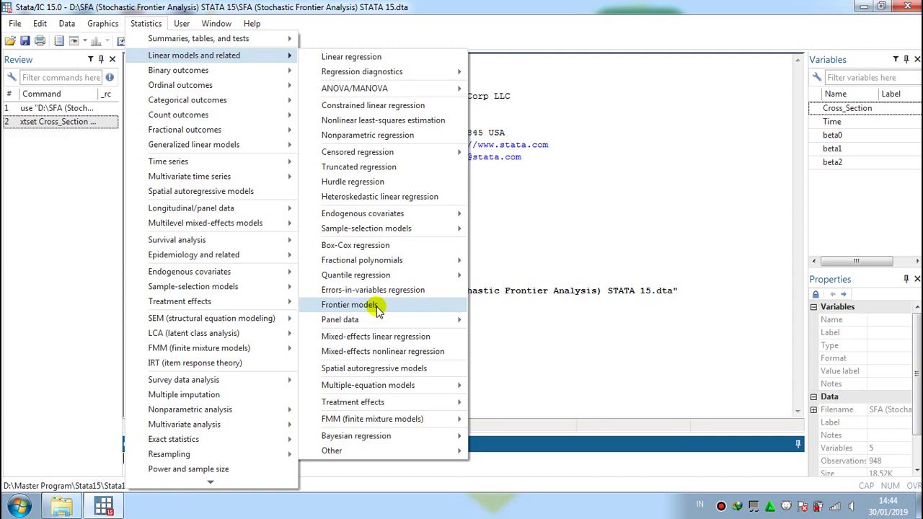
{"action": "left_click", "coordinate": [376, 306]}
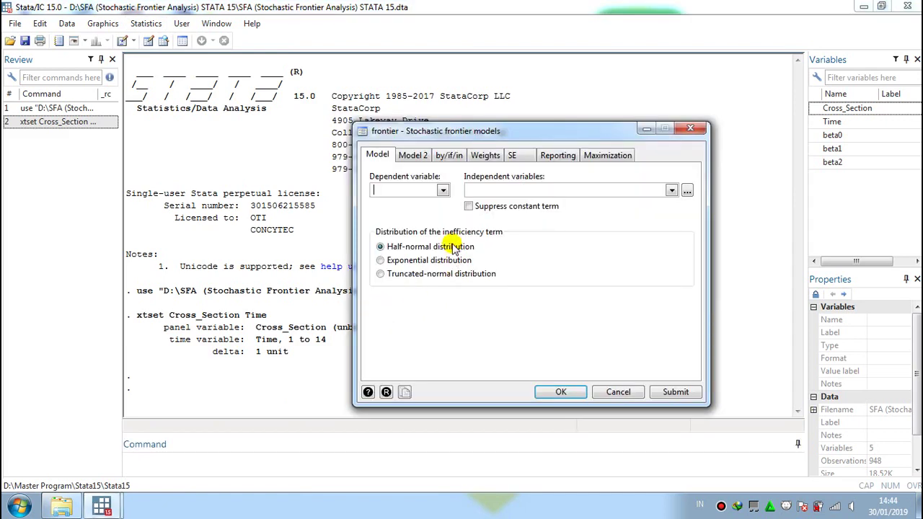
{"action": "left_click", "coordinate": [442, 190]}
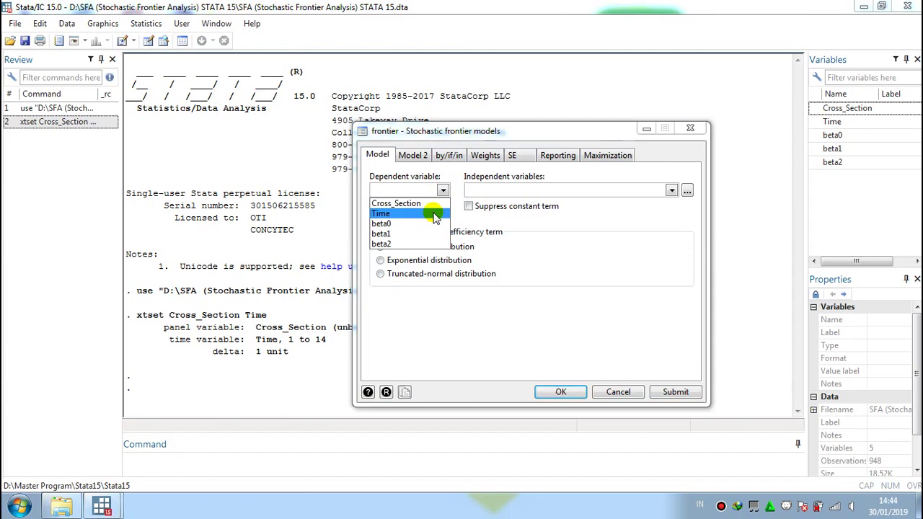
{"action": "left_click", "coordinate": [431, 213]}
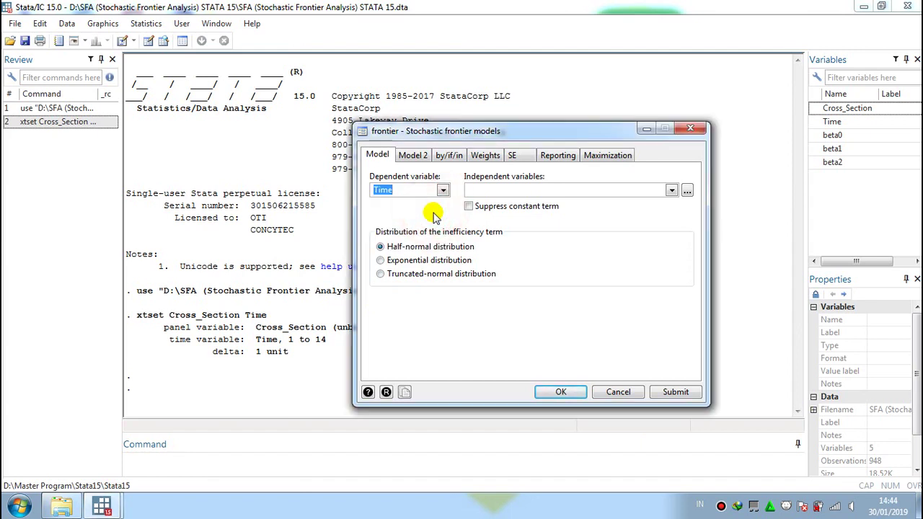
{"action": "left_click", "coordinate": [442, 190]}
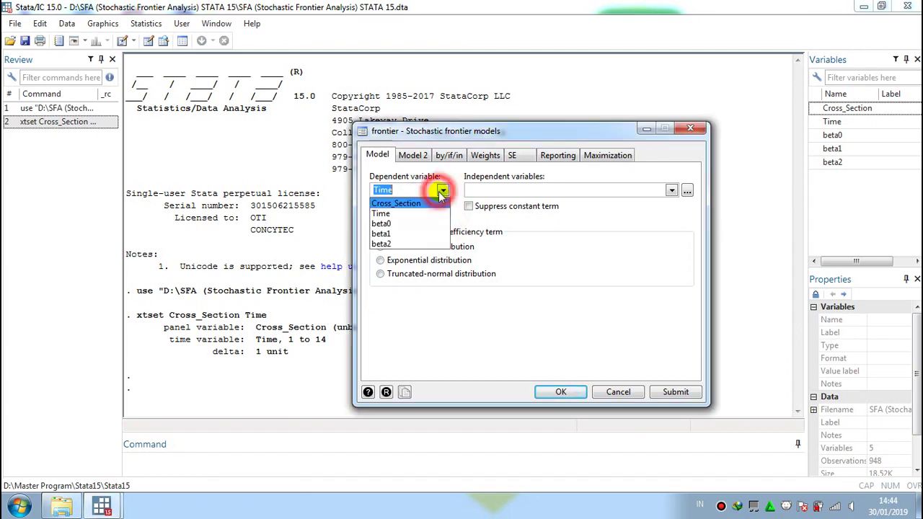
{"action": "left_click", "coordinate": [422, 224]}
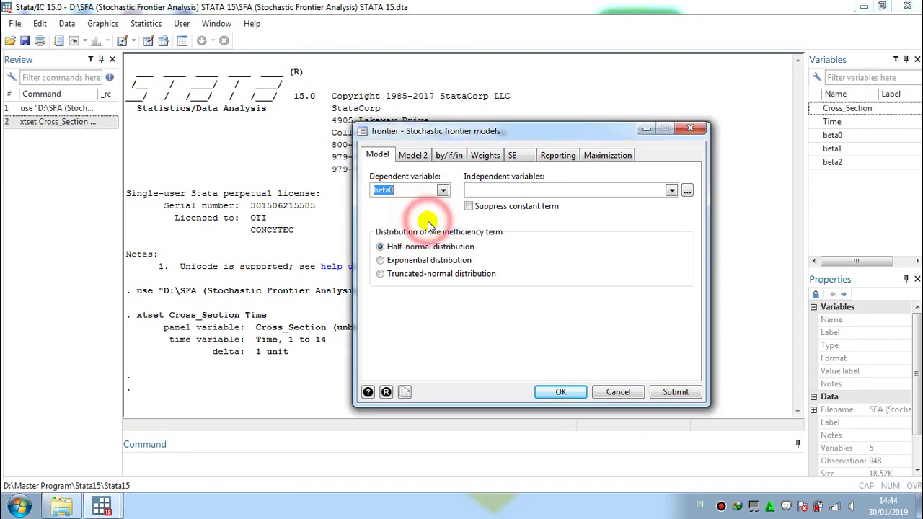
{"action": "left_click", "coordinate": [400, 190]}
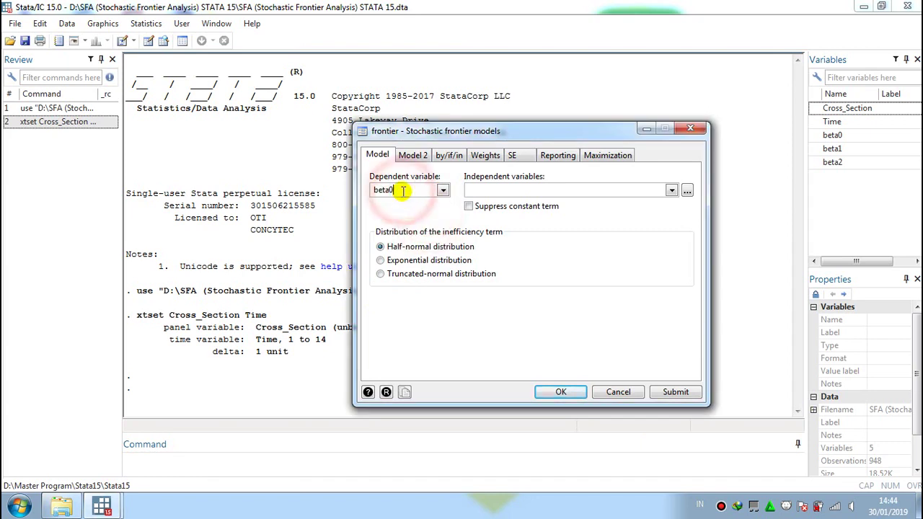
Add beta1 and beta2 as independent variables and run the frontier model with the half-normal distribution.
{"action": "left_click", "coordinate": [672, 191]}
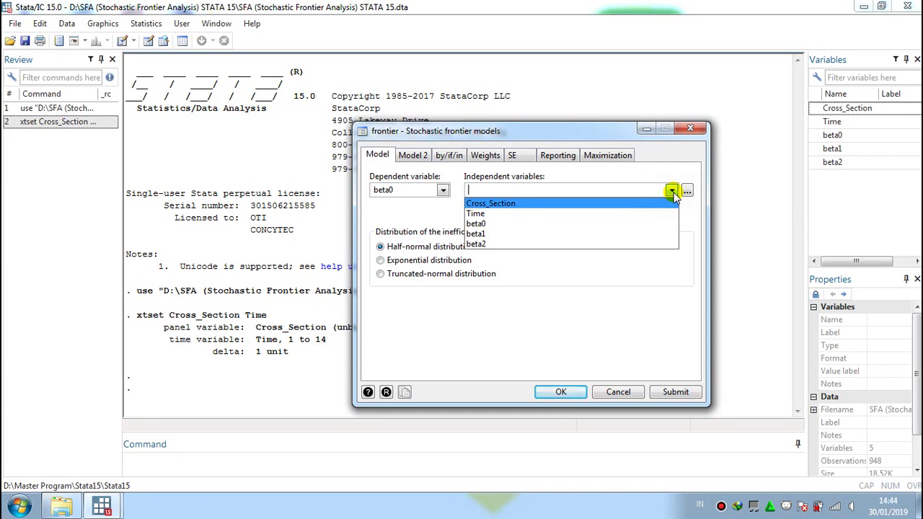
{"action": "left_click", "coordinate": [610, 234]}
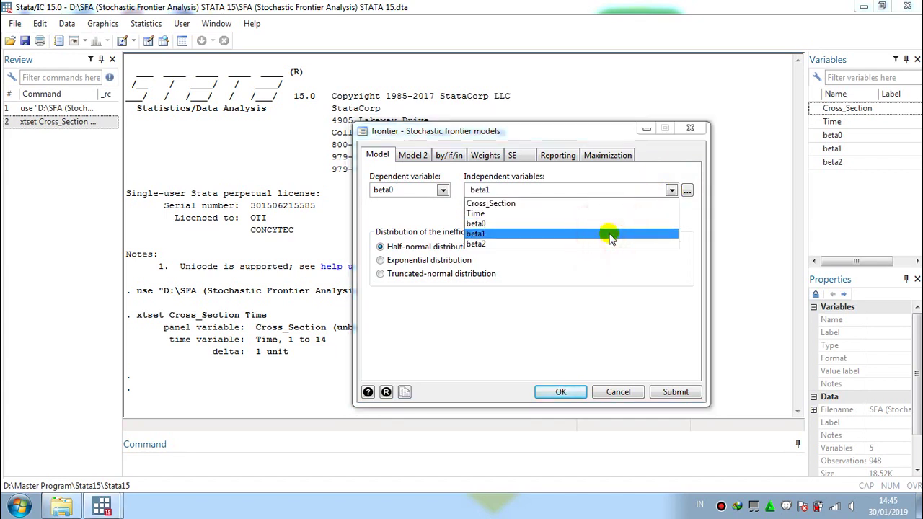
{"action": "left_click", "coordinate": [601, 244]}
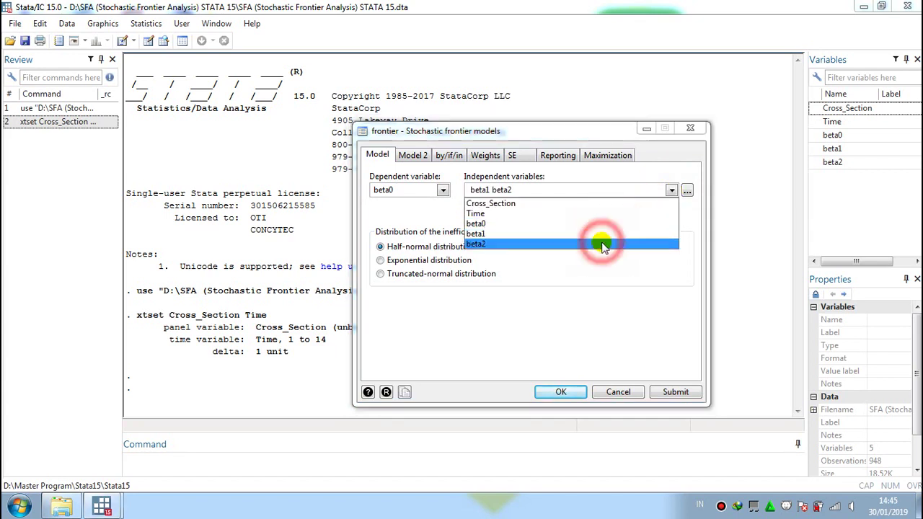
{"action": "left_click", "coordinate": [604, 190]}
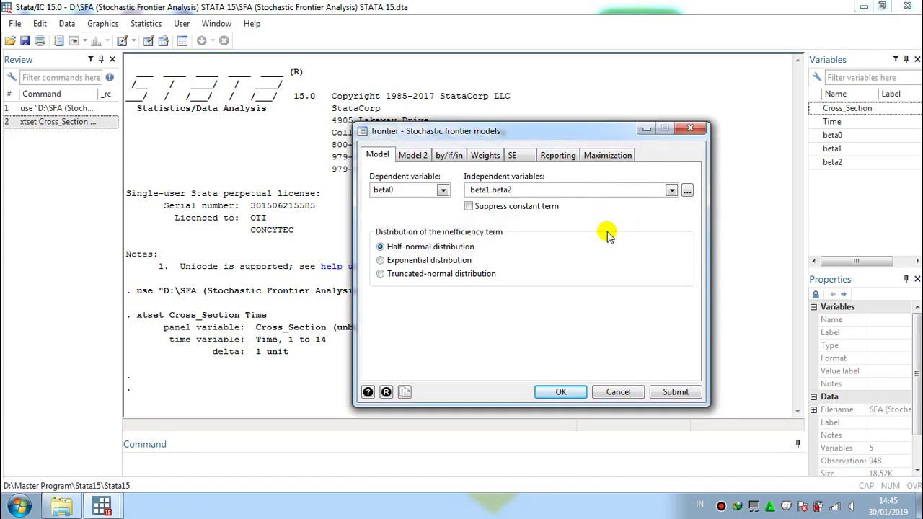
{"action": "left_click", "coordinate": [561, 392]}
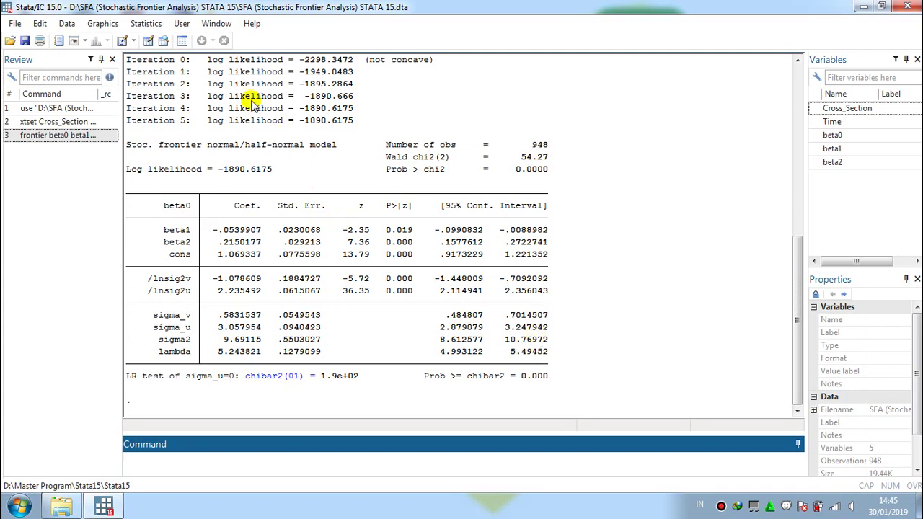
Launch the postestimation command for predictions and their SEs, technical efficiency, etc. on the fitted frontier model.
{"action": "left_click", "coordinate": [146, 24]}
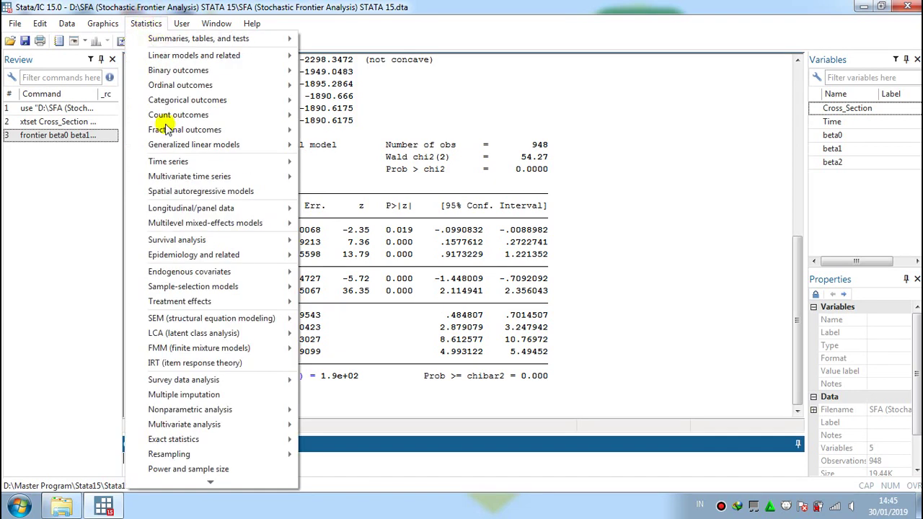
{"action": "mouse_move", "coordinate": [209, 486]}
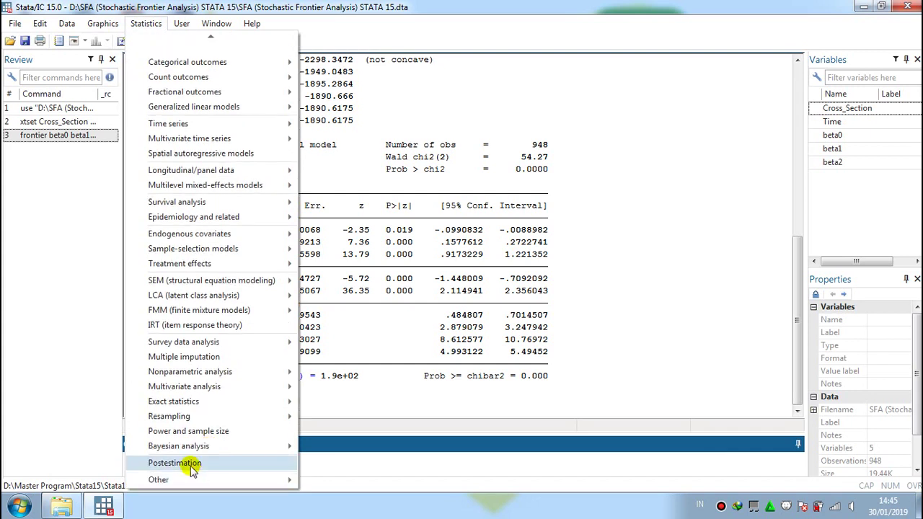
{"action": "left_click", "coordinate": [192, 465]}
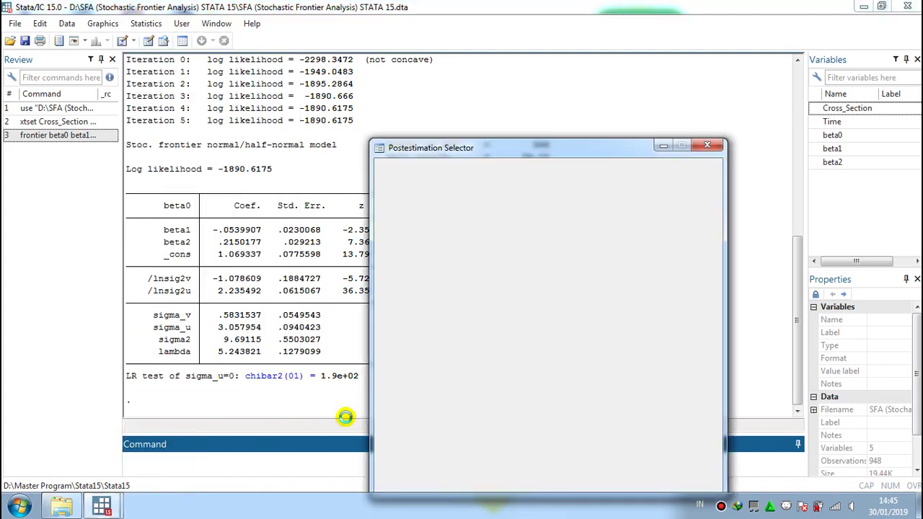
{"action": "left_click_drag", "start_coordinate": [633, 148], "coordinate": [696, 71]}
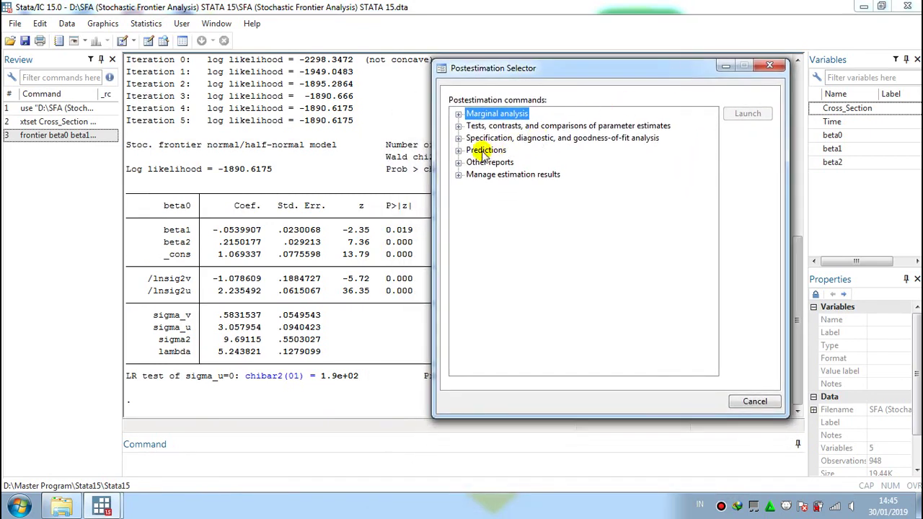
{"action": "left_click", "coordinate": [458, 150]}
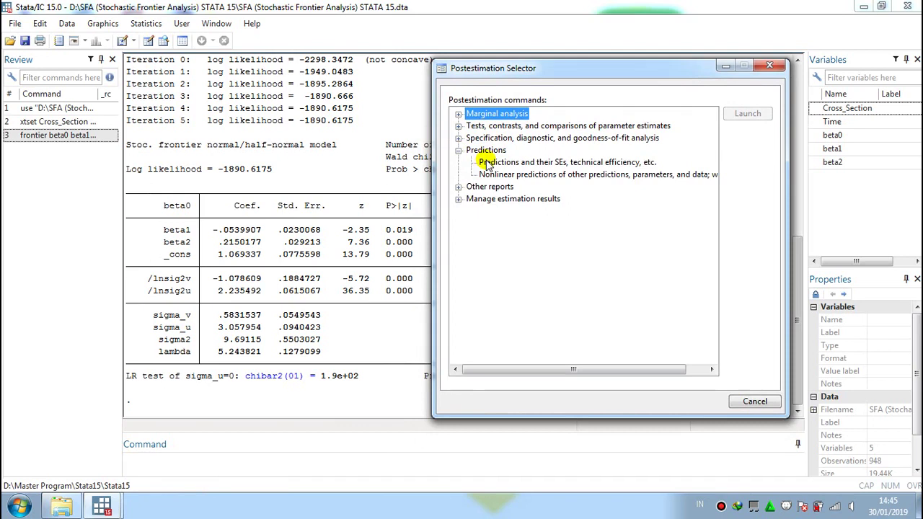
{"action": "double_click", "coordinate": [487, 163]}
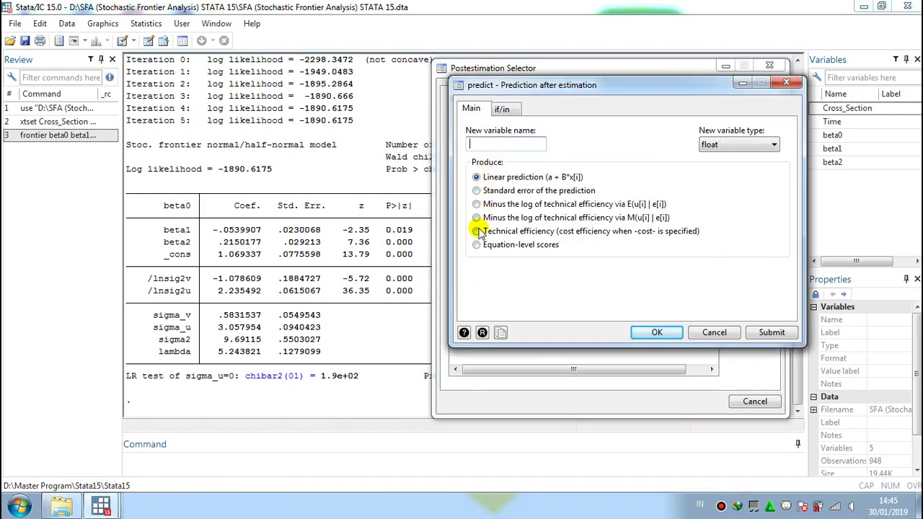
Predict technical efficiency into a new variable named TE_One and close the postestimation selector.
{"action": "left_click", "coordinate": [477, 231]}
{"action": "left_click", "coordinate": [490, 146]}
{"action": "type", "text": "TE_One"}
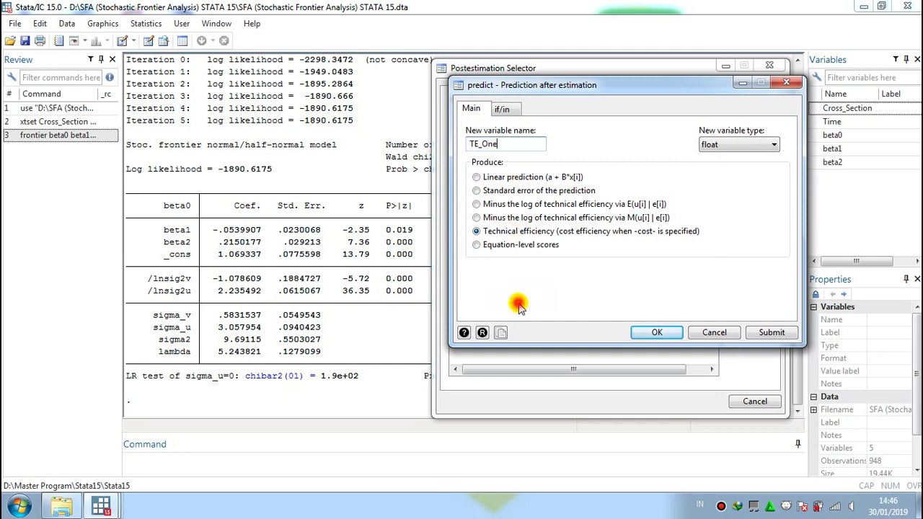
{"action": "left_click", "coordinate": [654, 332]}
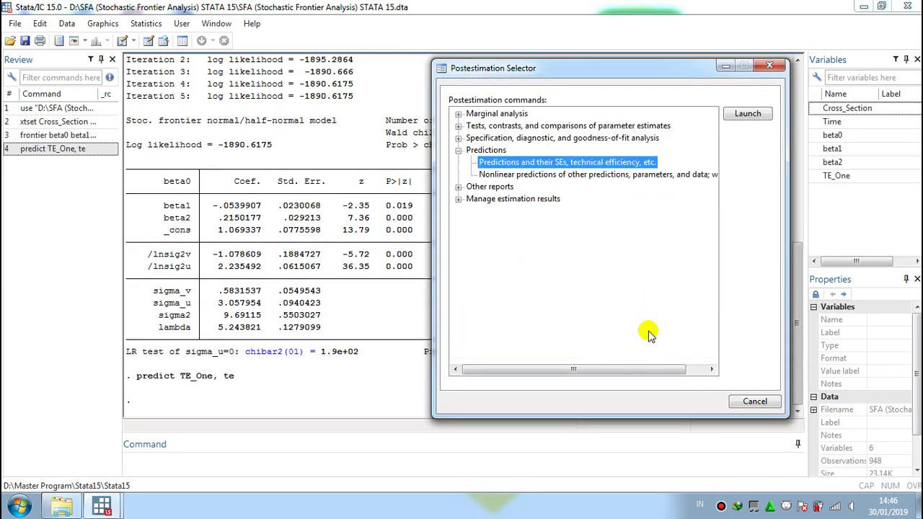
{"action": "left_click", "coordinate": [747, 402]}
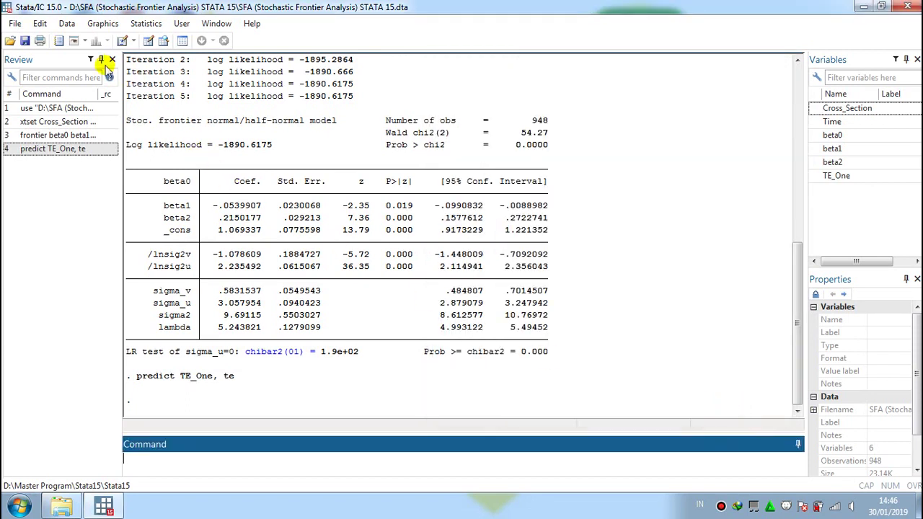
List the values of the variable TE_One with default column widths.
{"action": "left_click", "coordinate": [67, 24]}
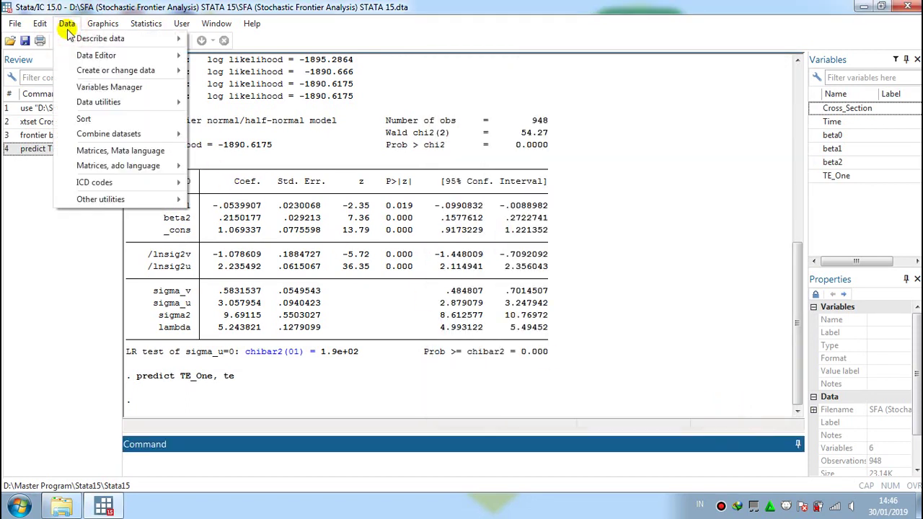
{"action": "mouse_move", "coordinate": [94, 38]}
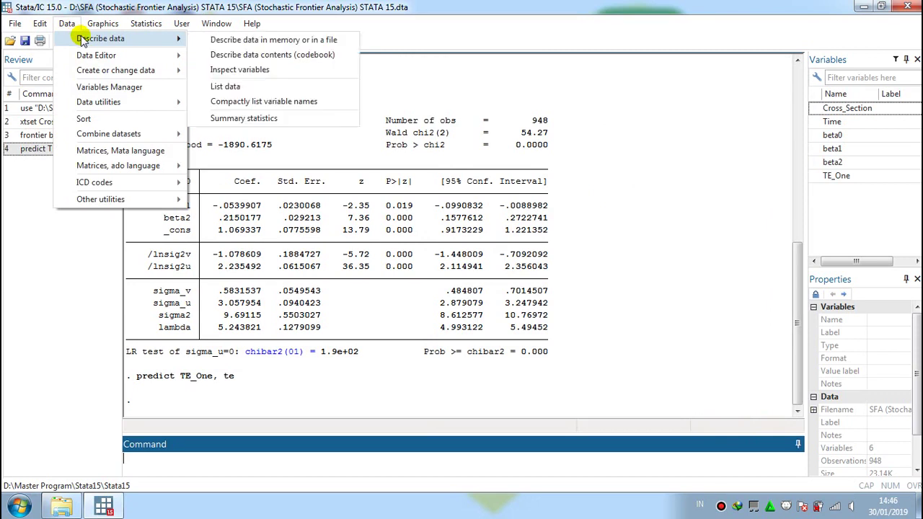
{"action": "left_click", "coordinate": [238, 87]}
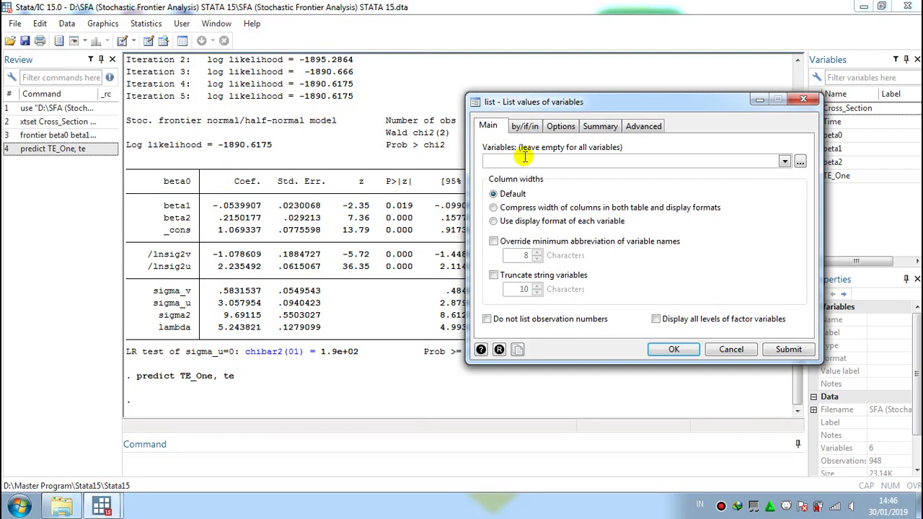
{"action": "left_click", "coordinate": [783, 161]}
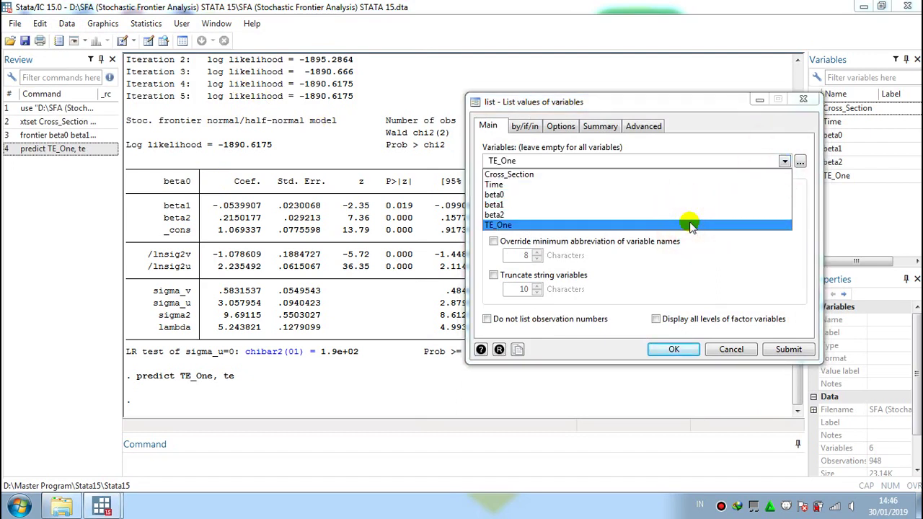
{"action": "left_click", "coordinate": [669, 160]}
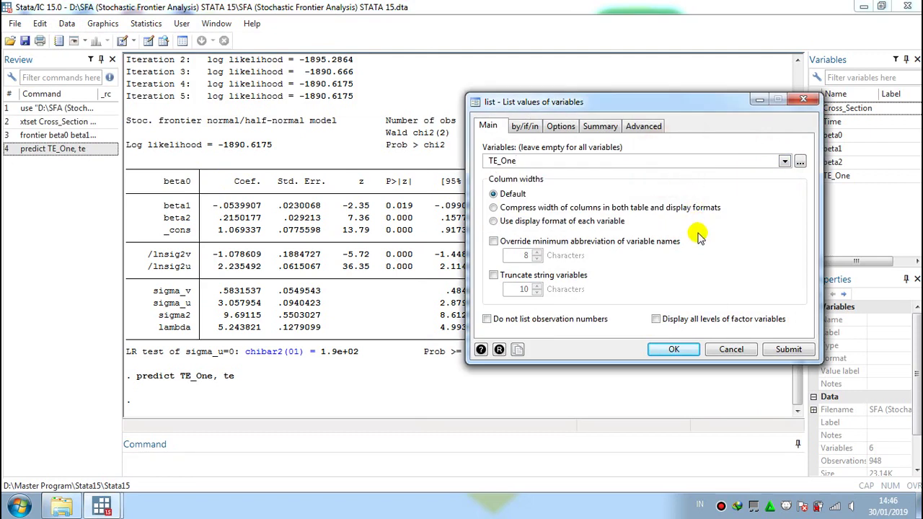
{"action": "left_click", "coordinate": [660, 351]}
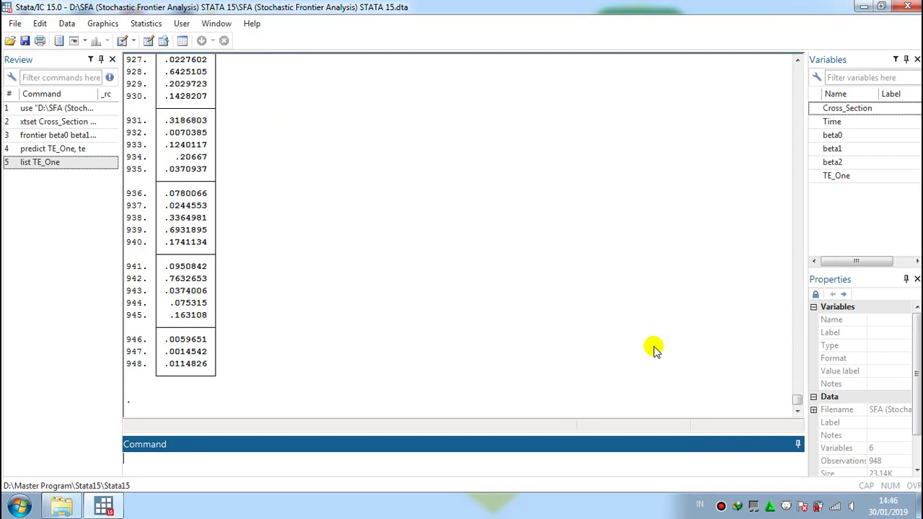
View the dataset with its TE_One column in the Data Editor in edit mode, then return to the main results window.
{"action": "left_click", "coordinate": [65, 24]}
{"action": "mouse_move", "coordinate": [56, 53]}
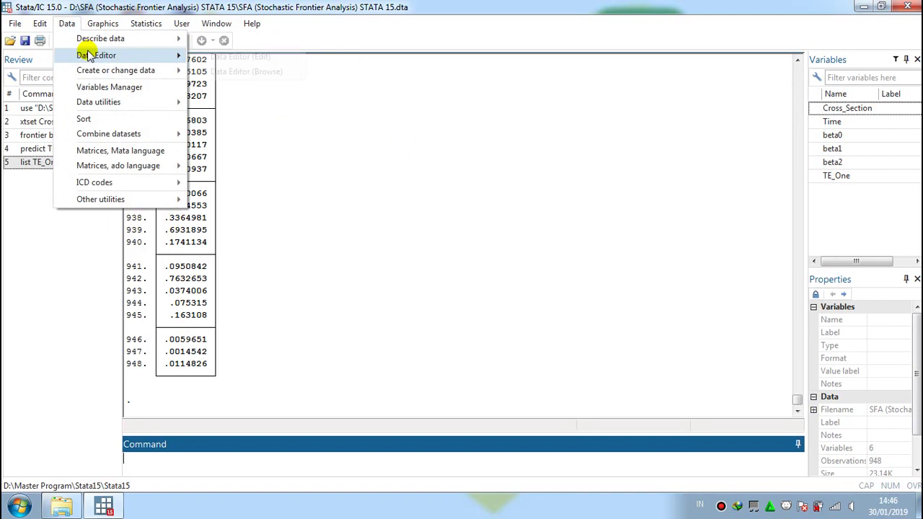
{"action": "left_click", "coordinate": [232, 56]}
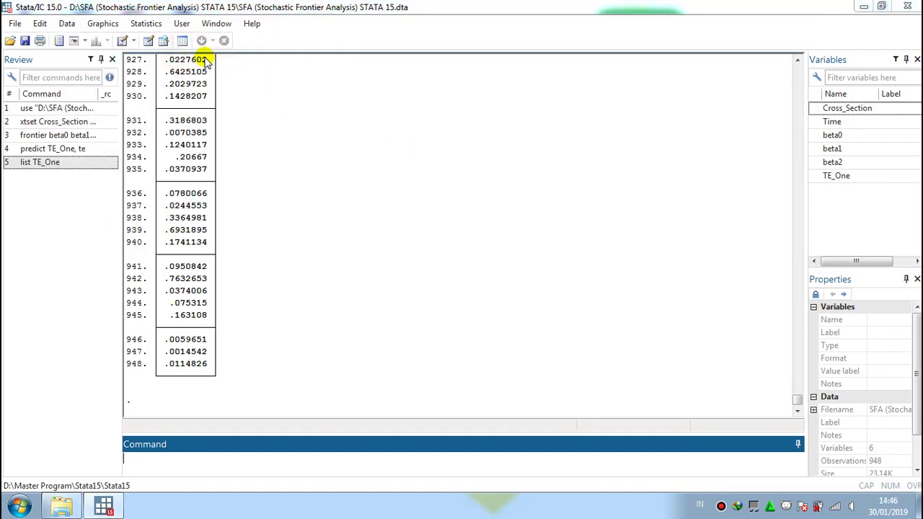
{"action": "left_click", "coordinate": [496, 41]}
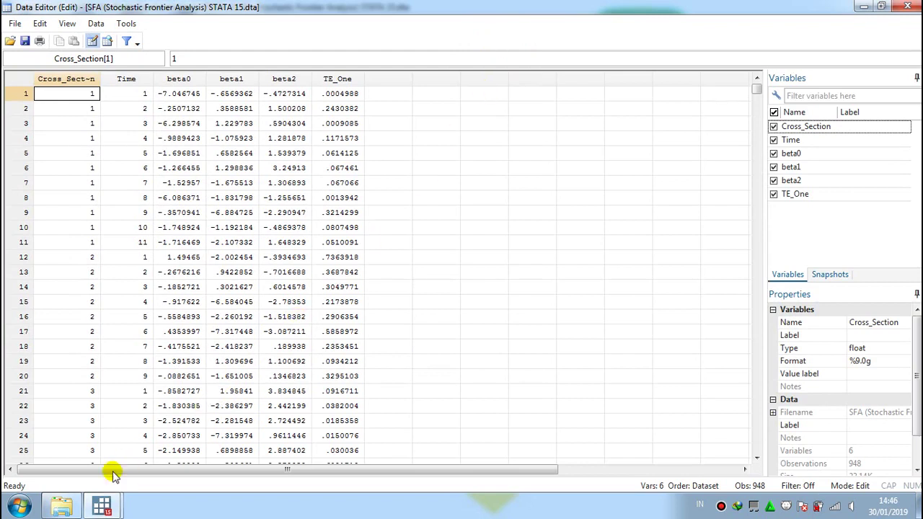
{"action": "left_click", "coordinate": [101, 506]}
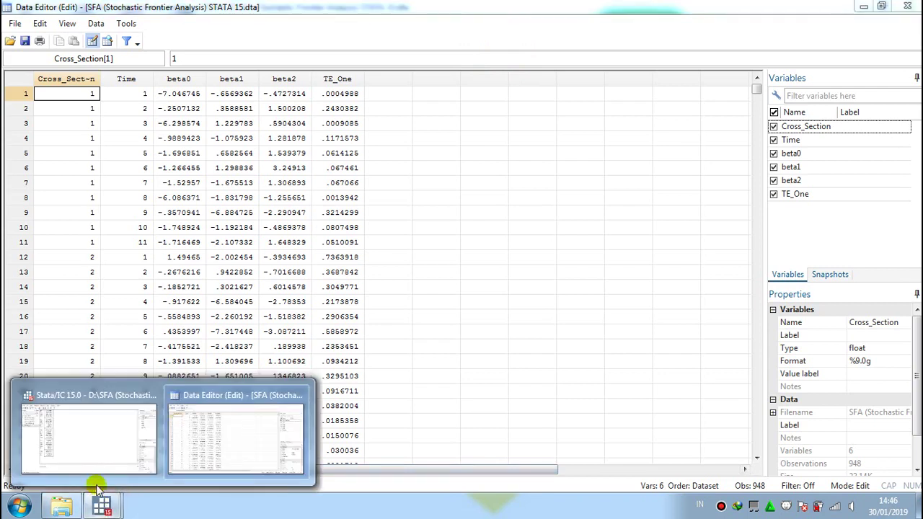
{"action": "left_click", "coordinate": [90, 461]}
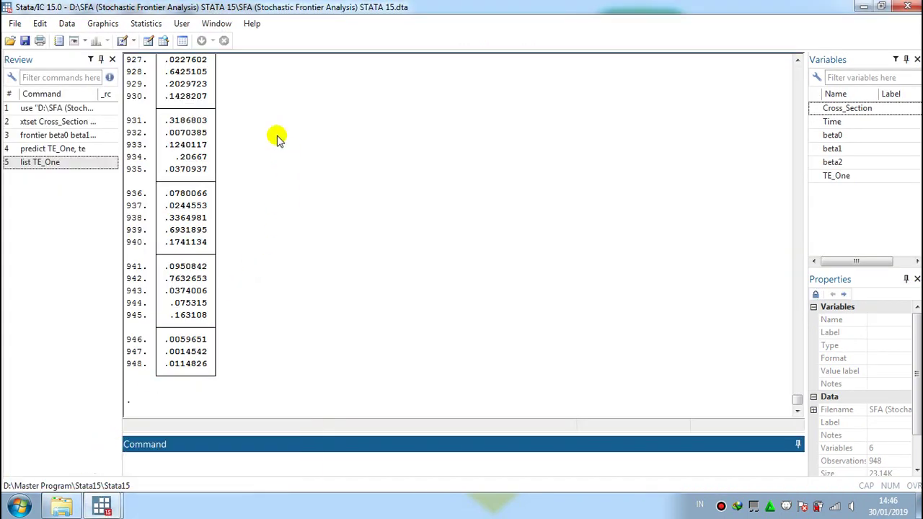
Set up a stochastic frontier model for longitudinal/panel data with beta0 as the dependent variable.
{"action": "left_click", "coordinate": [146, 25]}
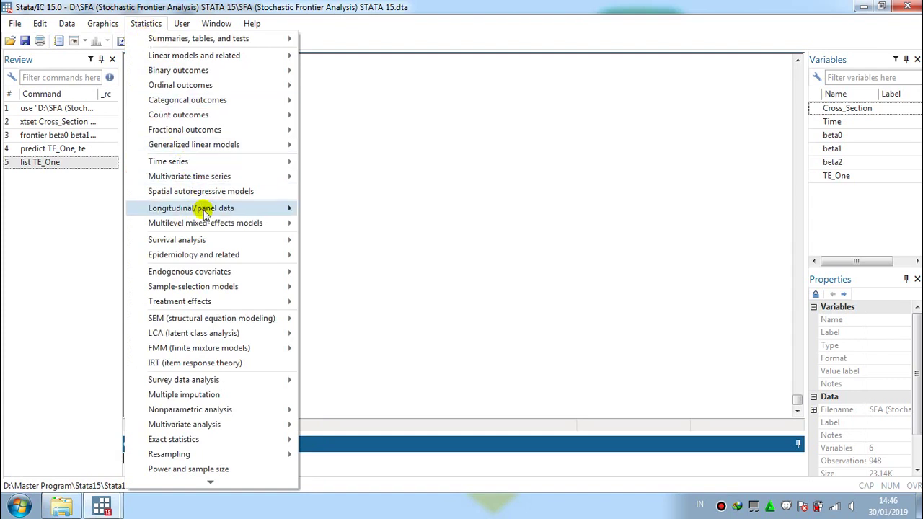
{"action": "mouse_move", "coordinate": [206, 213]}
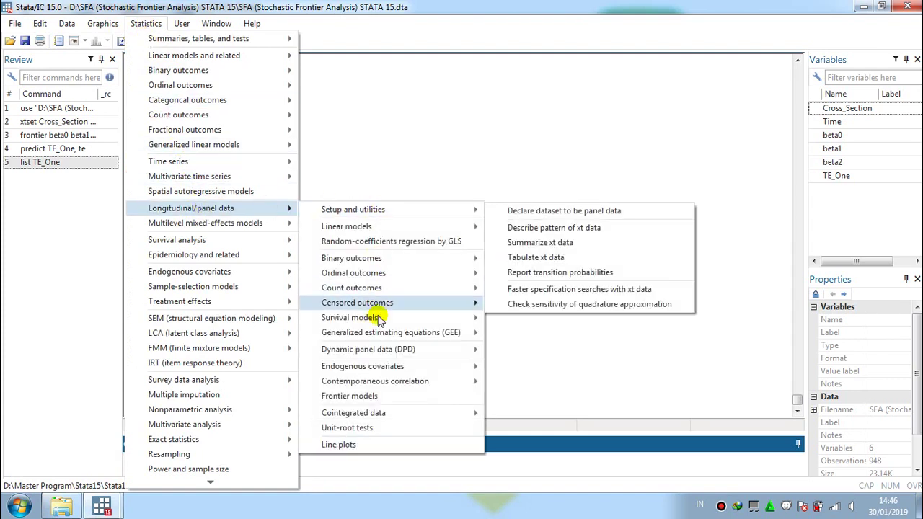
{"action": "left_click", "coordinate": [360, 396]}
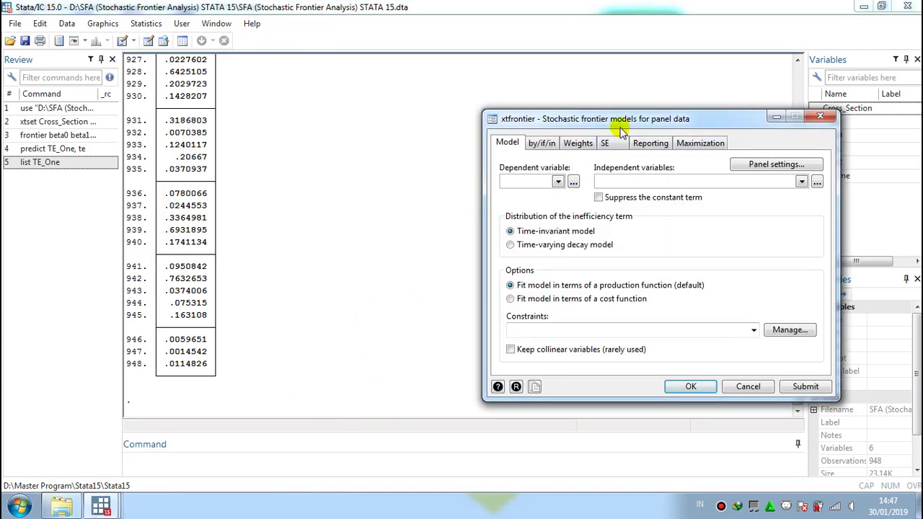
{"action": "left_click_drag", "start_coordinate": [653, 119], "coordinate": [573, 85]}
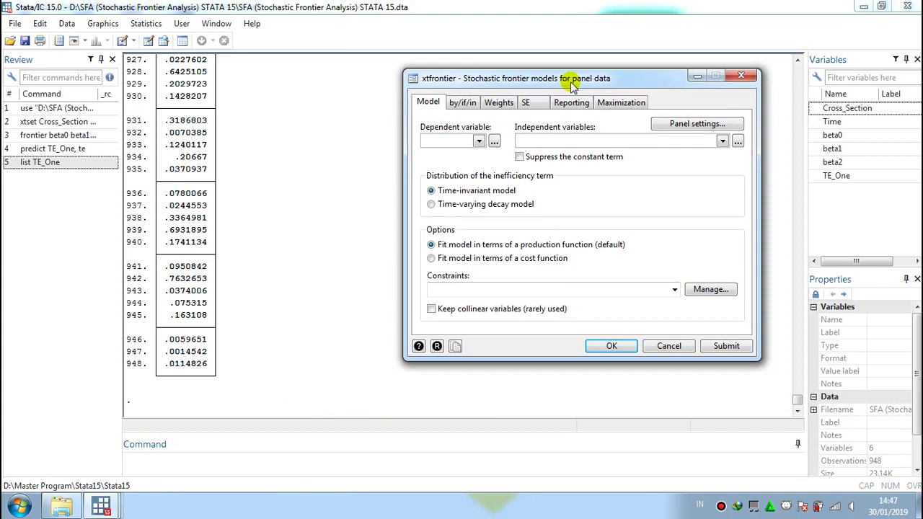
{"action": "left_click", "coordinate": [478, 140]}
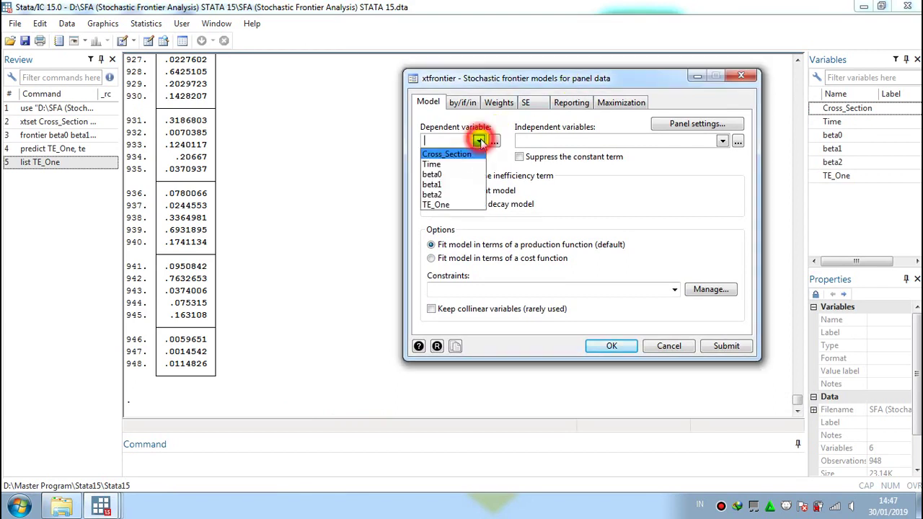
{"action": "left_click", "coordinate": [461, 175]}
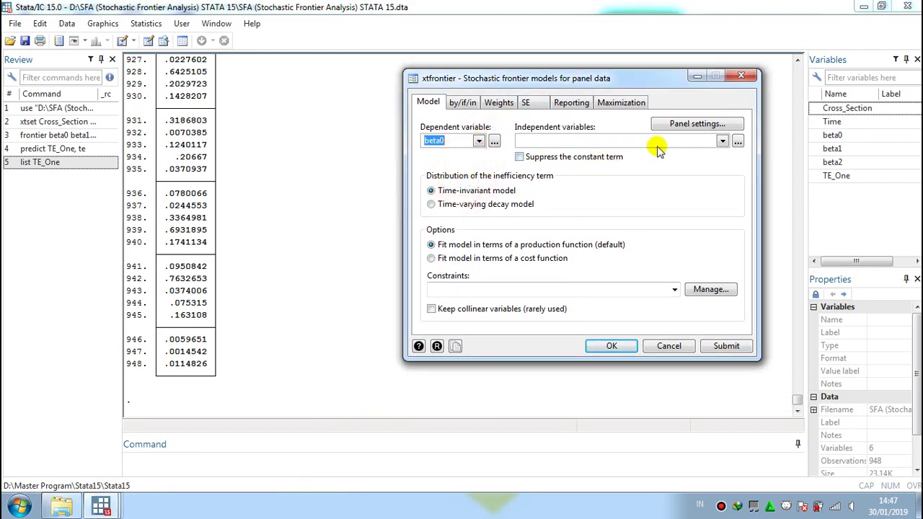
{"action": "left_click", "coordinate": [472, 140]}
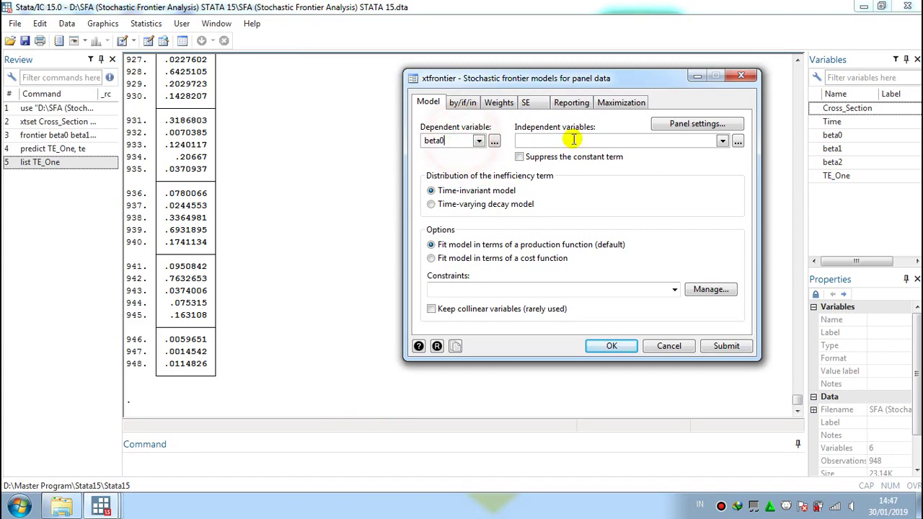
Add beta1 and beta2 as independent variables and run the panel frontier as a time-invariant model in terms of a production function.
{"action": "left_click", "coordinate": [721, 140]}
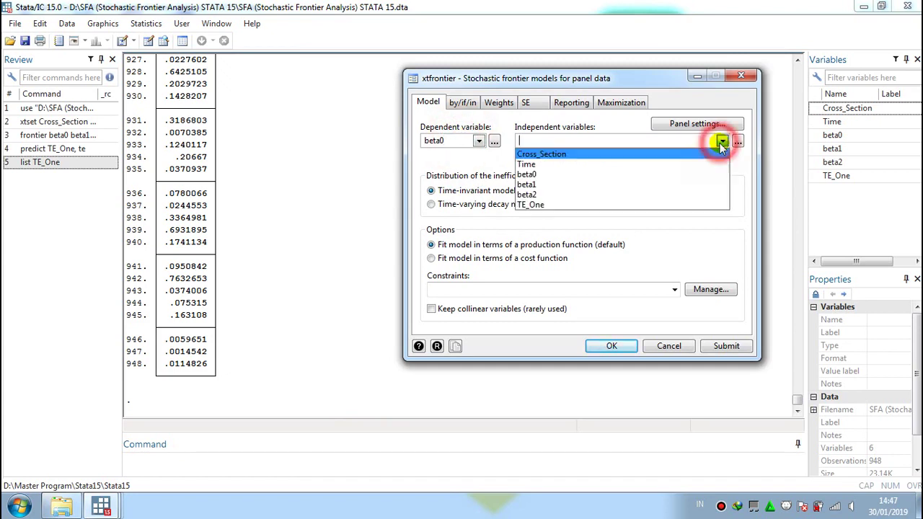
{"action": "left_click", "coordinate": [695, 185]}
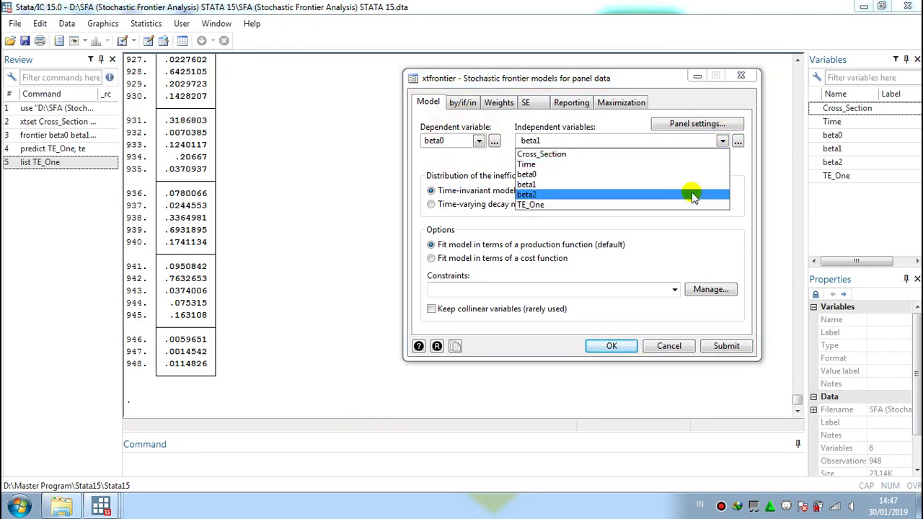
{"action": "left_click", "coordinate": [710, 234]}
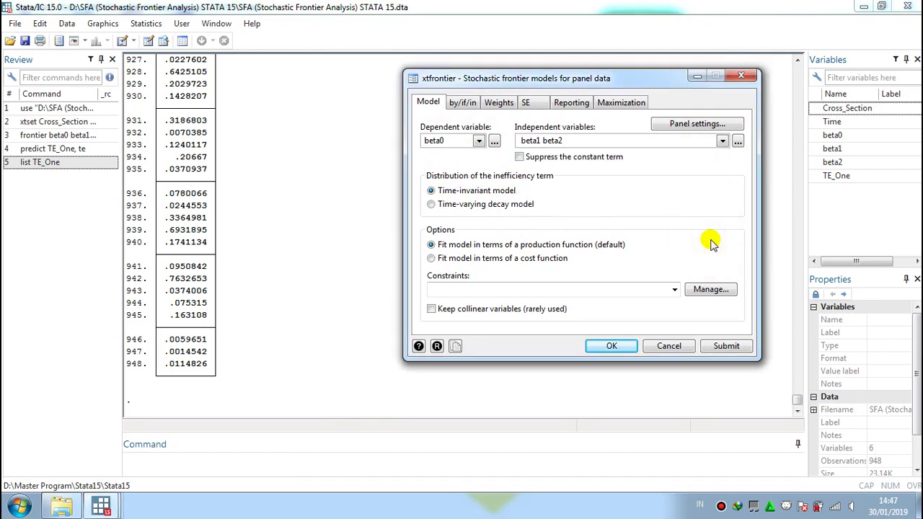
{"action": "left_click", "coordinate": [611, 346]}
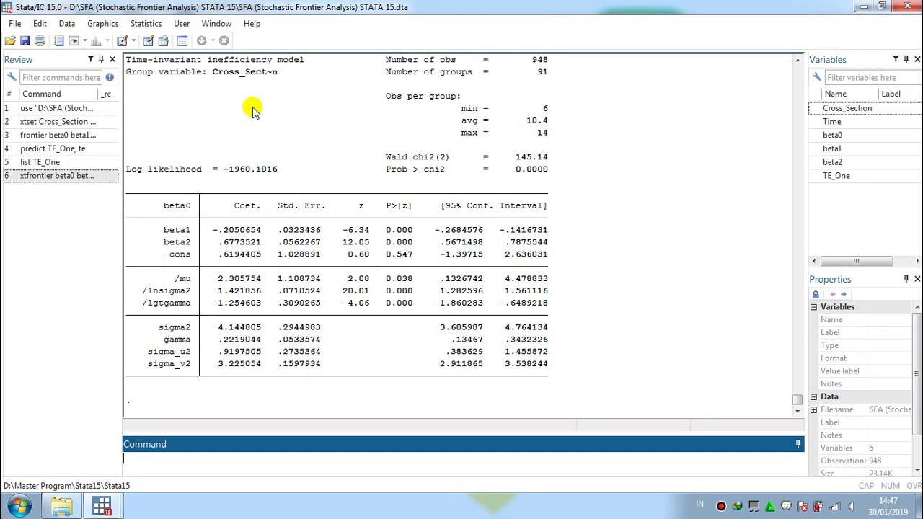
Launch the postestimation command for linear predictions and their SEs, technical efficiency on the fitted panel frontier model.
{"action": "left_click", "coordinate": [140, 29]}
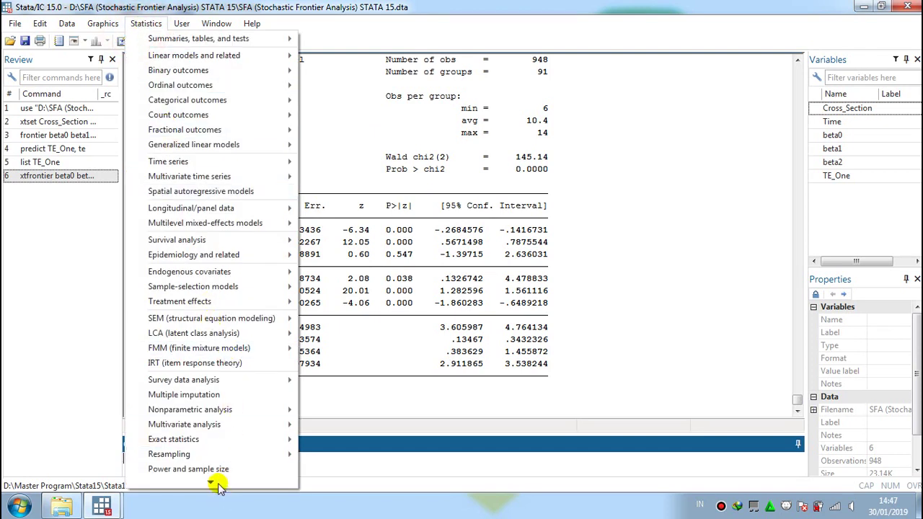
{"action": "mouse_move", "coordinate": [219, 488]}
{"action": "left_click", "coordinate": [191, 464]}
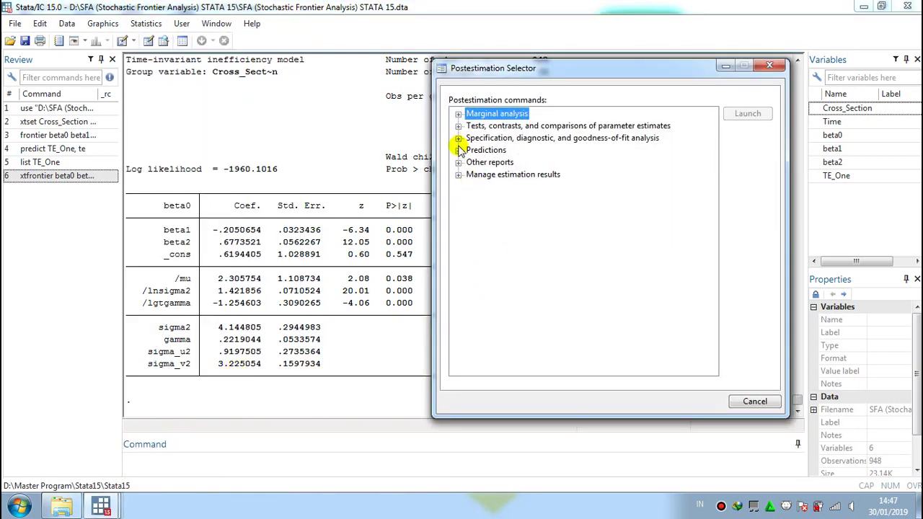
{"action": "left_click", "coordinate": [458, 149]}
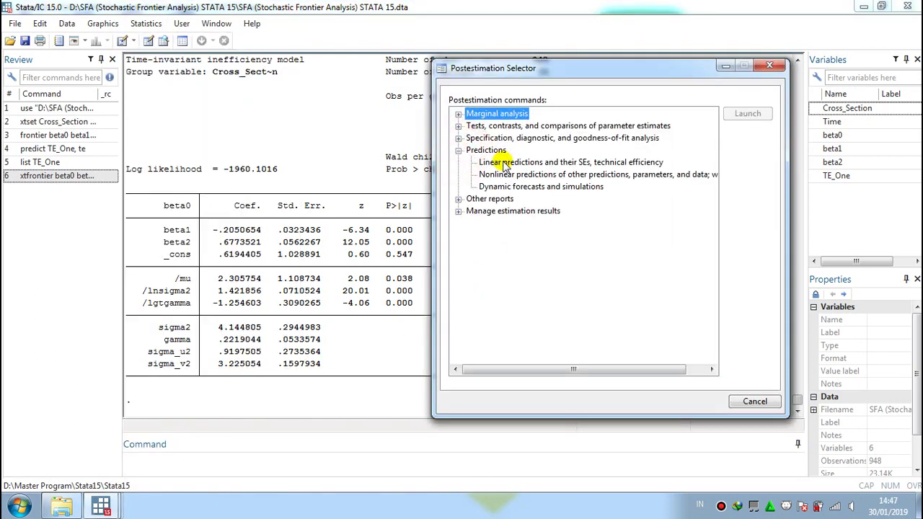
{"action": "double_click", "coordinate": [504, 163]}
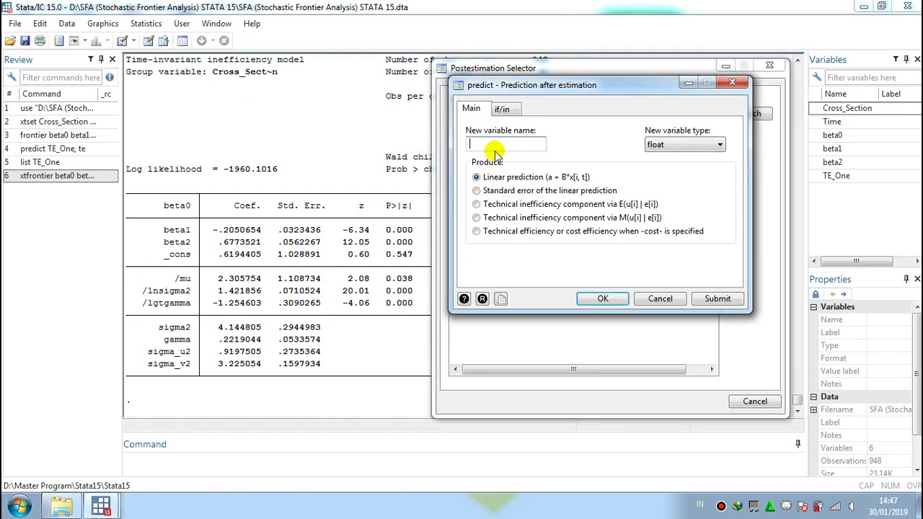
Predict technical efficiency into a new variable named TE_Two and close the postestimation selector.
{"action": "type", "text": "TE_Two"}
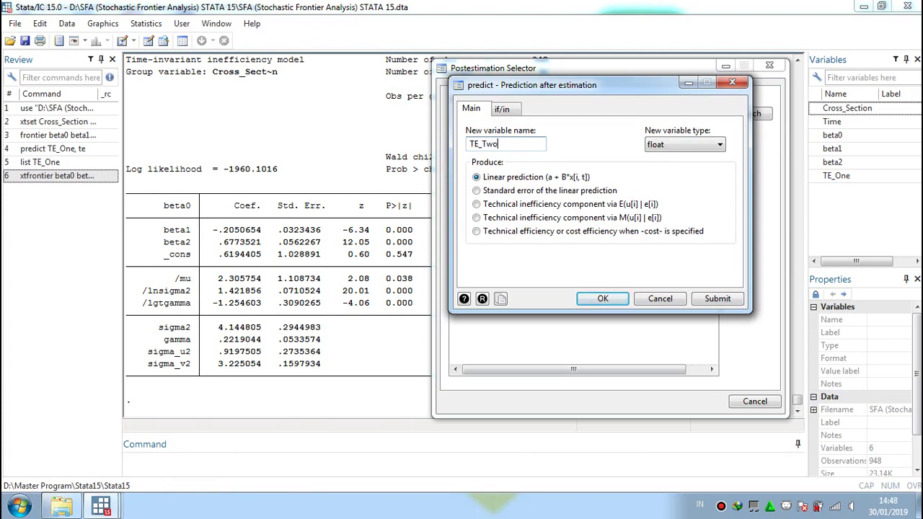
{"action": "left_click", "coordinate": [477, 232]}
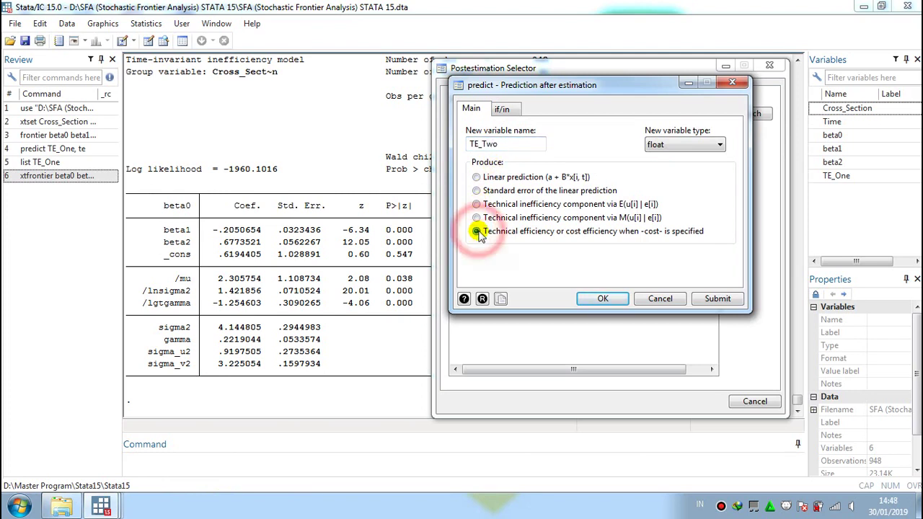
{"action": "left_click", "coordinate": [595, 299]}
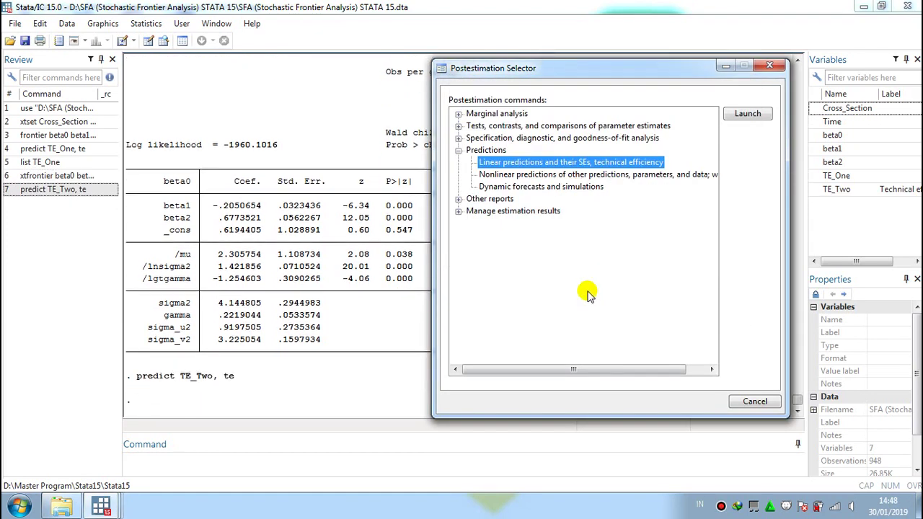
{"action": "left_click", "coordinate": [753, 401]}
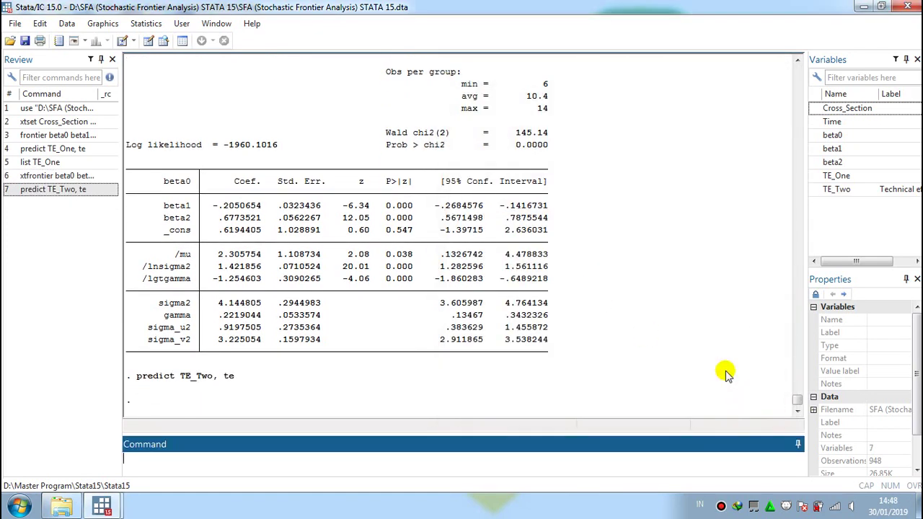
List the values of the variable TE_Two using default column widths.
{"action": "left_click", "coordinate": [66, 24]}
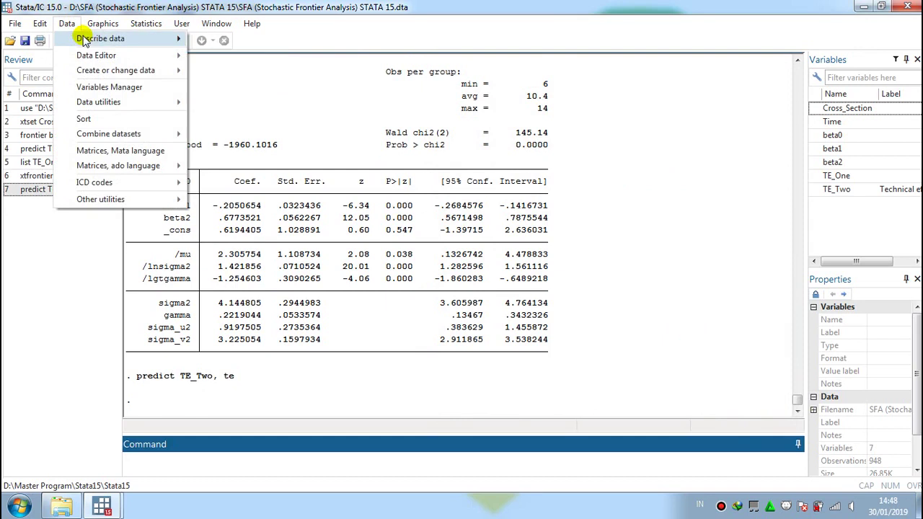
{"action": "mouse_move", "coordinate": [116, 38]}
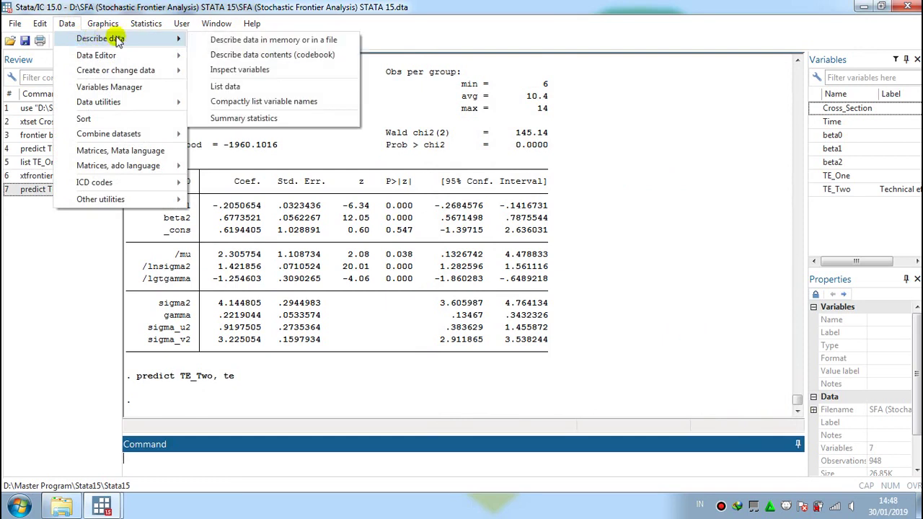
{"action": "left_click", "coordinate": [225, 86]}
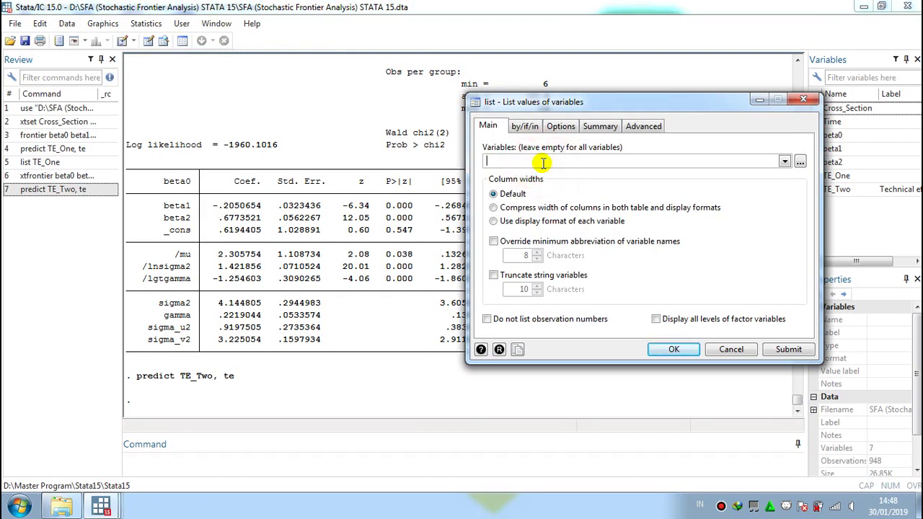
{"action": "left_click", "coordinate": [785, 161]}
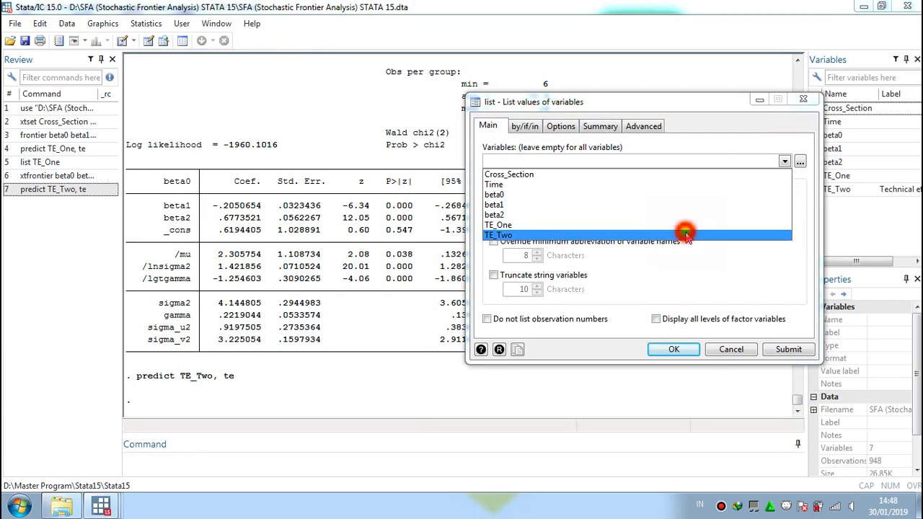
{"action": "left_click", "coordinate": [680, 301]}
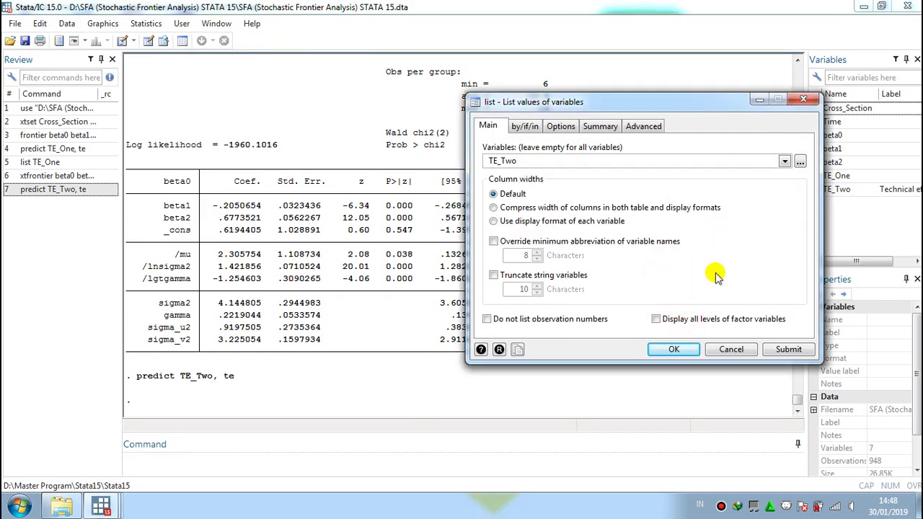
{"action": "left_click", "coordinate": [670, 349]}
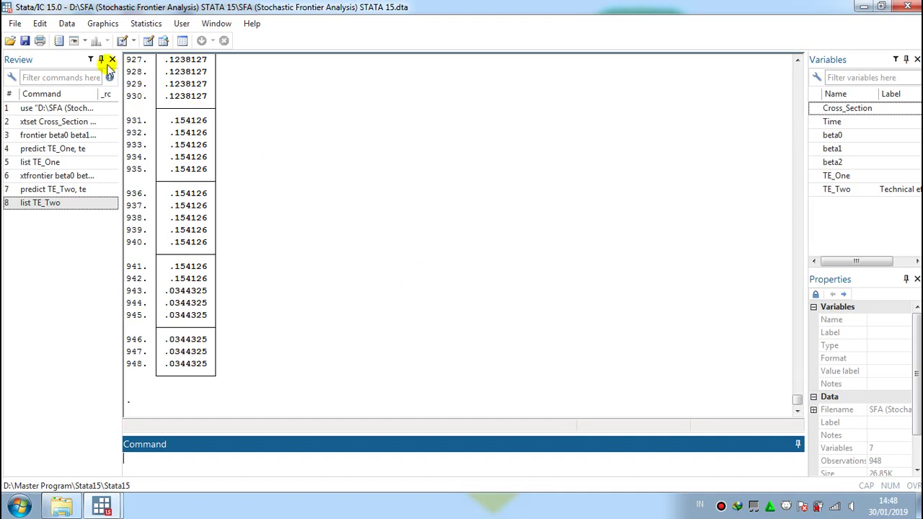
Inspect the TE_One and TE_Two columns of the dataset in the Data Editor, then close it.
{"action": "left_click", "coordinate": [67, 23]}
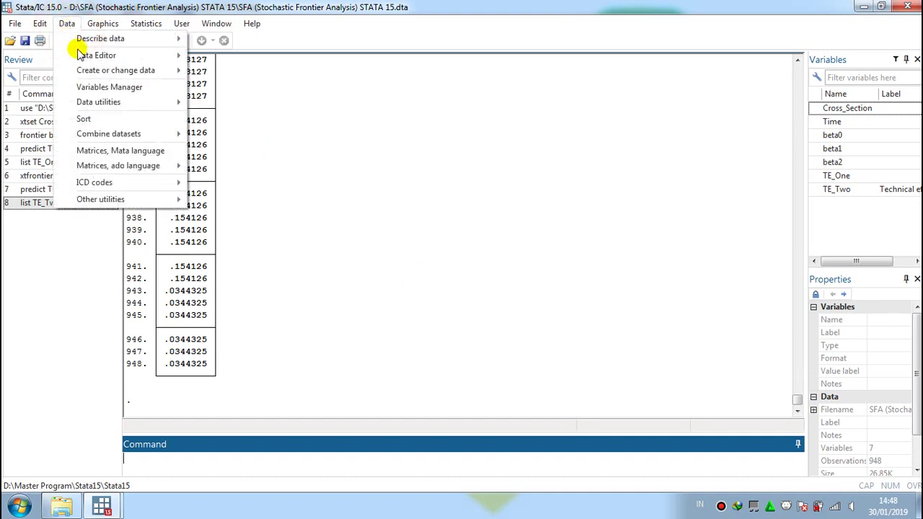
{"action": "mouse_move", "coordinate": [79, 55]}
{"action": "left_click", "coordinate": [240, 57]}
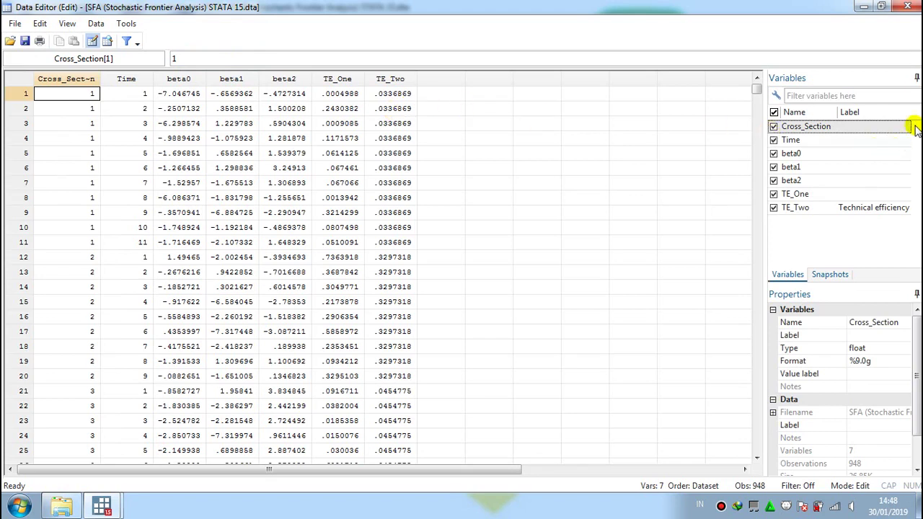
{"action": "left_click", "coordinate": [907, 7]}
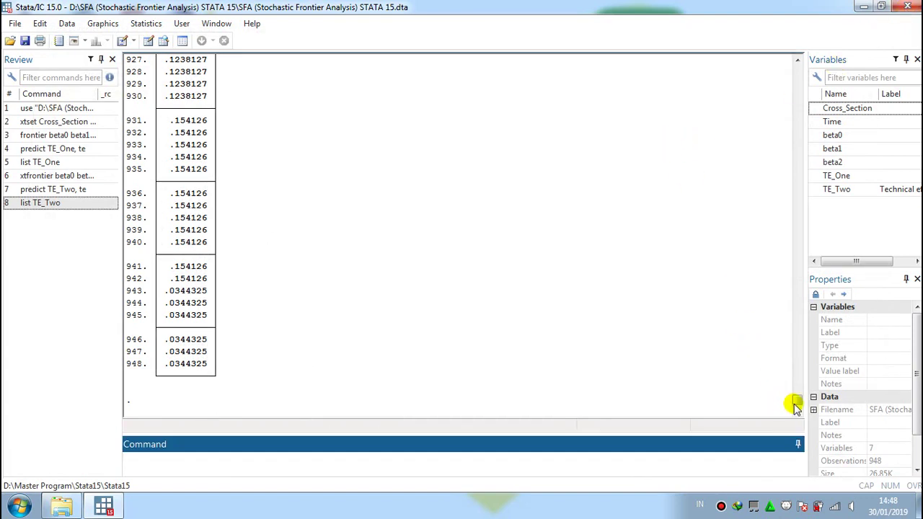
Review the earlier session output from the xtset declaration through the cross-sectional frontier estimates of beta0 on beta1 and beta2.
{"action": "left_click", "coordinate": [797, 61]}
{"action": "left_click", "coordinate": [797, 61]}
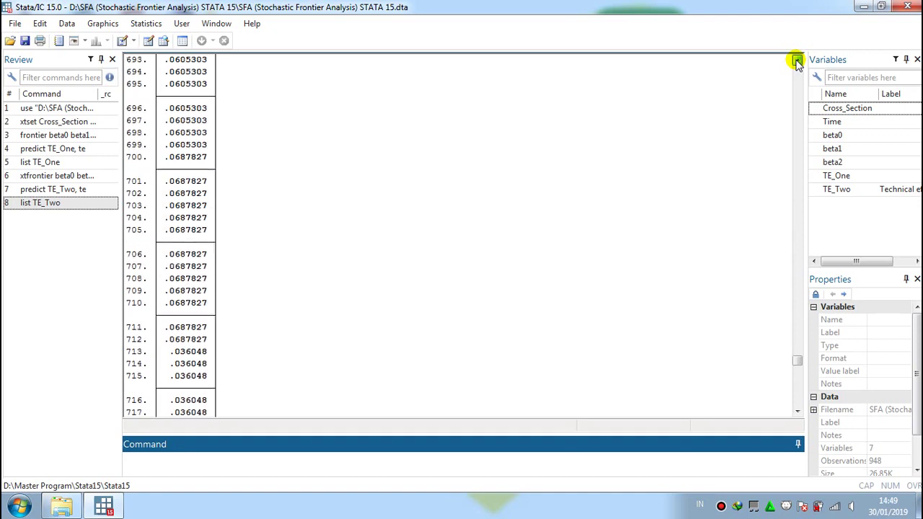
{"action": "left_click", "coordinate": [797, 61]}
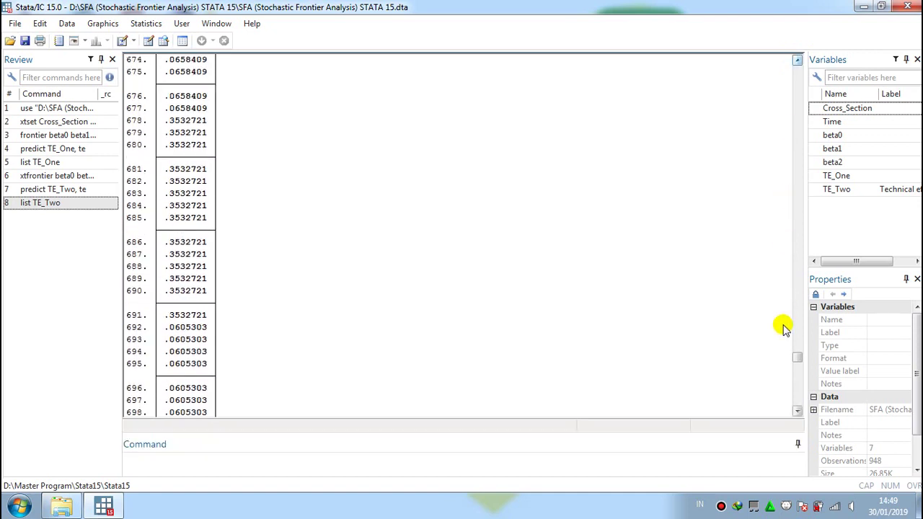
{"action": "left_click_drag", "start_coordinate": [799, 360], "coordinate": [796, 65]}
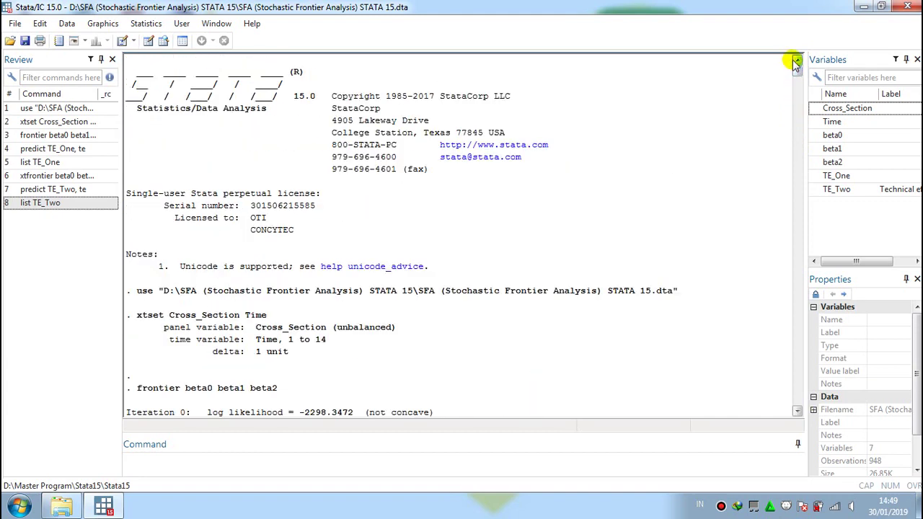
{"action": "left_click", "coordinate": [796, 410]}
{"action": "left_click", "coordinate": [797, 410]}
{"action": "left_click", "coordinate": [797, 411]}
{"action": "left_click", "coordinate": [797, 410]}
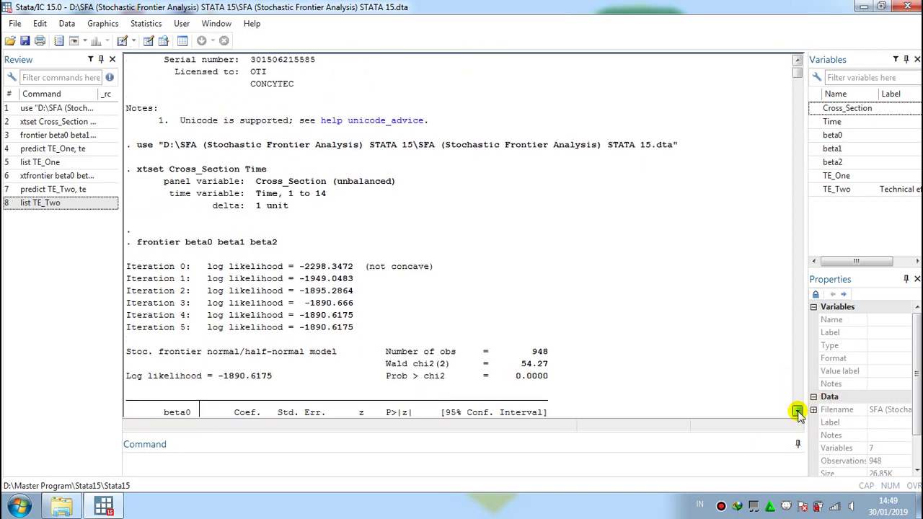
{"action": "left_click", "coordinate": [797, 410]}
{"action": "left_click", "coordinate": [796, 410]}
{"action": "left_click", "coordinate": [797, 410]}
{"action": "left_click", "coordinate": [796, 410]}
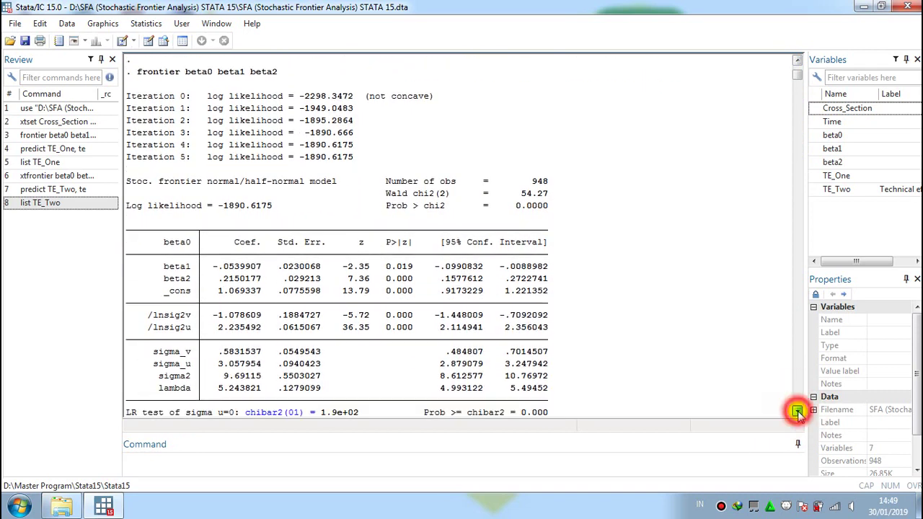
{"action": "left_click", "coordinate": [797, 410]}
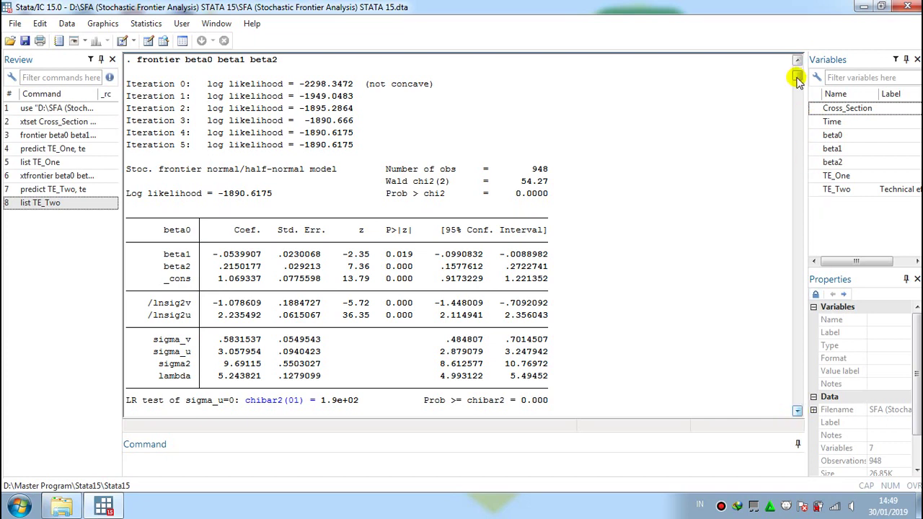
Examine the time-invariant xtfrontier estimates and the start of the TE_Two listing in the results.
{"action": "left_click_drag", "start_coordinate": [796, 76], "coordinate": [790, 247]}
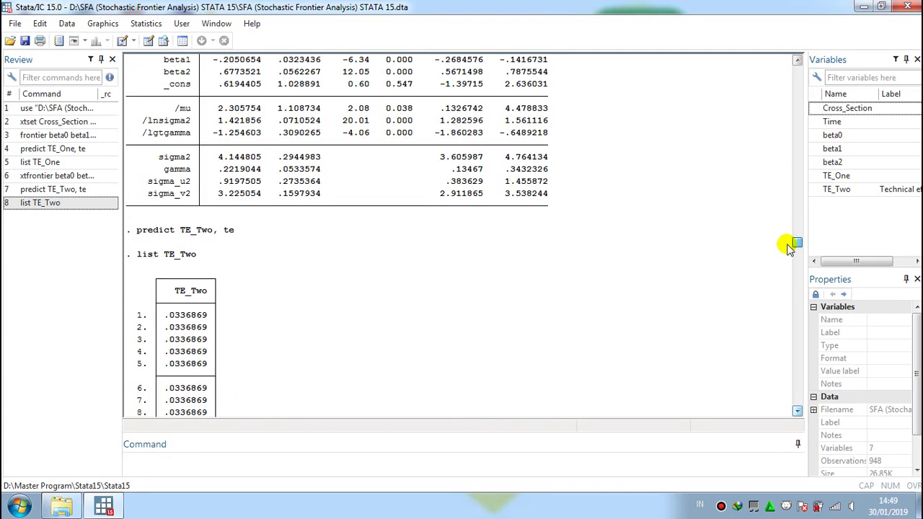
{"action": "left_click", "coordinate": [796, 60]}
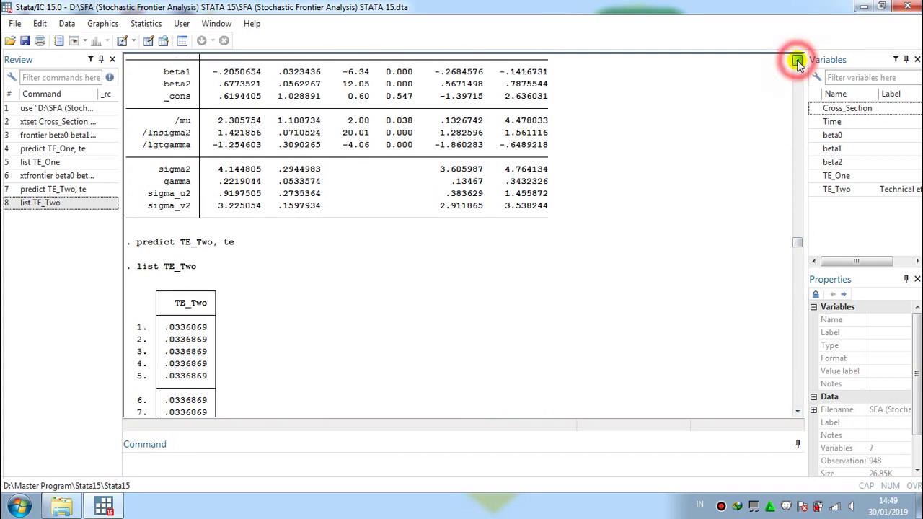
{"action": "left_click", "coordinate": [796, 60]}
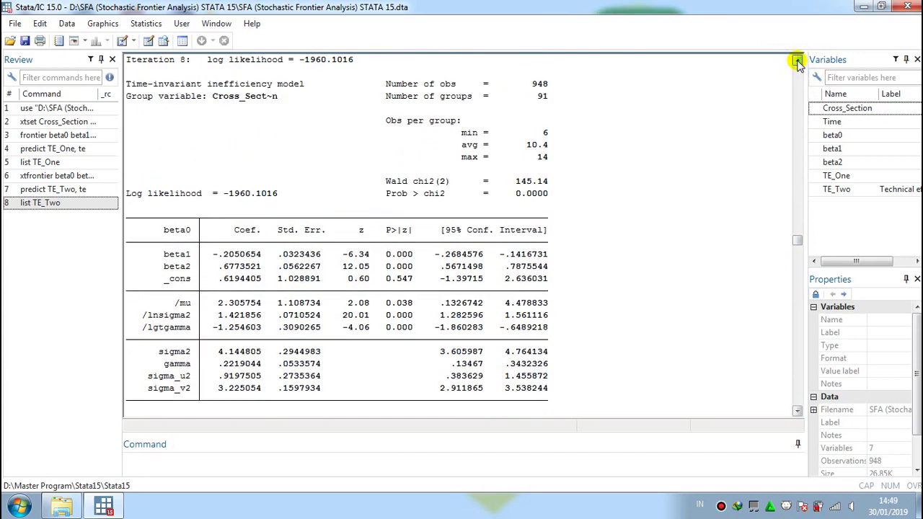
{"action": "left_click", "coordinate": [796, 60]}
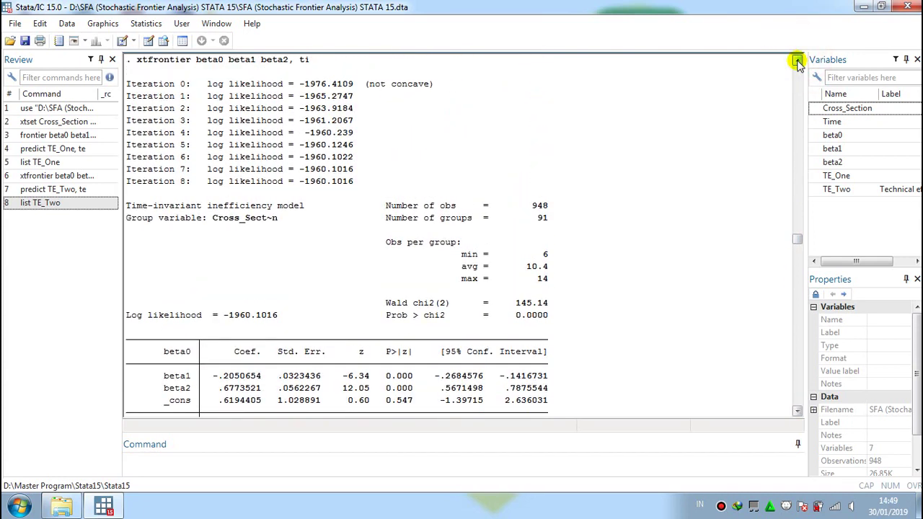
{"action": "left_click", "coordinate": [796, 60]}
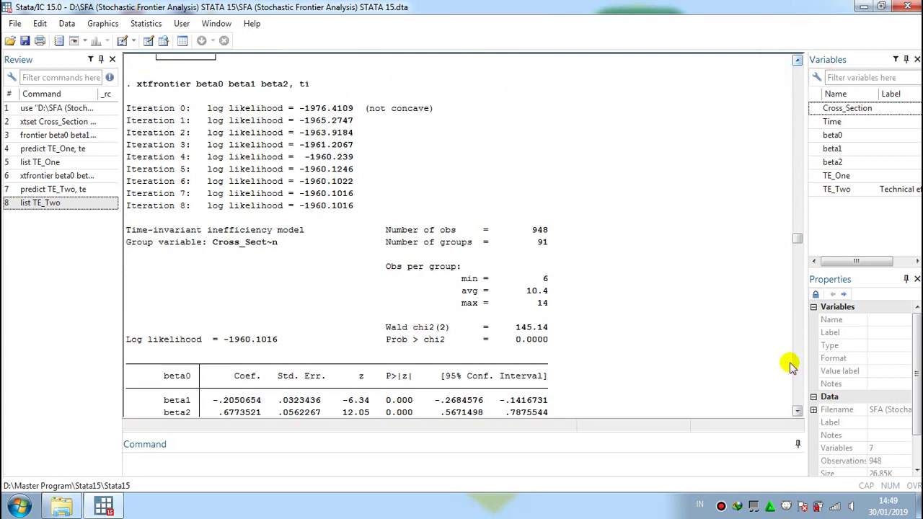
{"action": "left_click", "coordinate": [796, 407]}
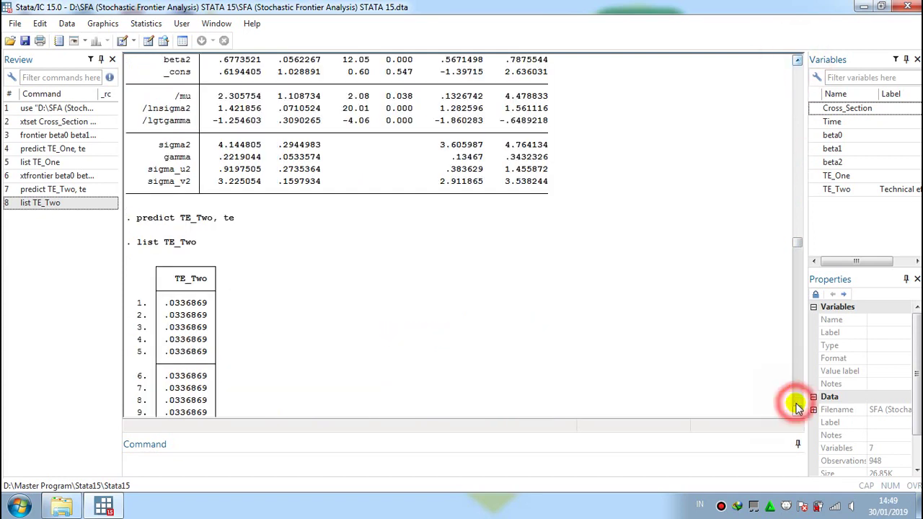
{"action": "left_click", "coordinate": [795, 247]}
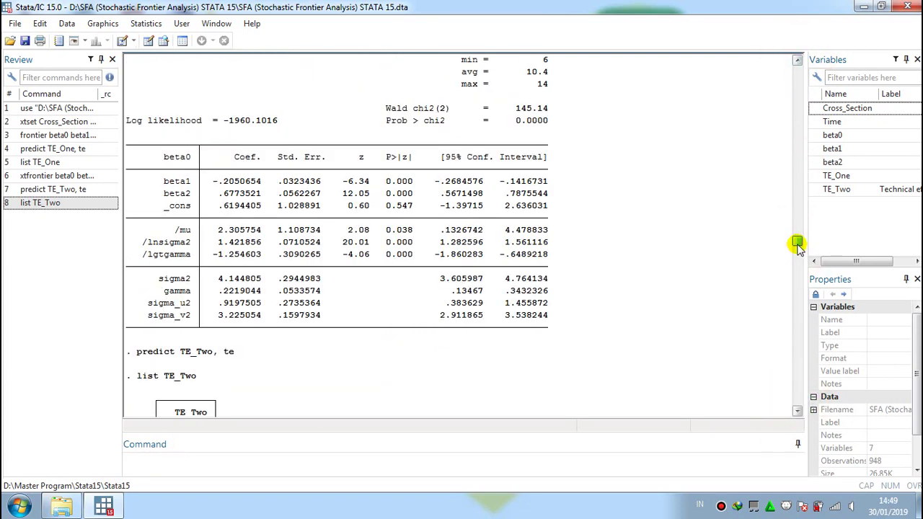
{"action": "left_click", "coordinate": [797, 62]}
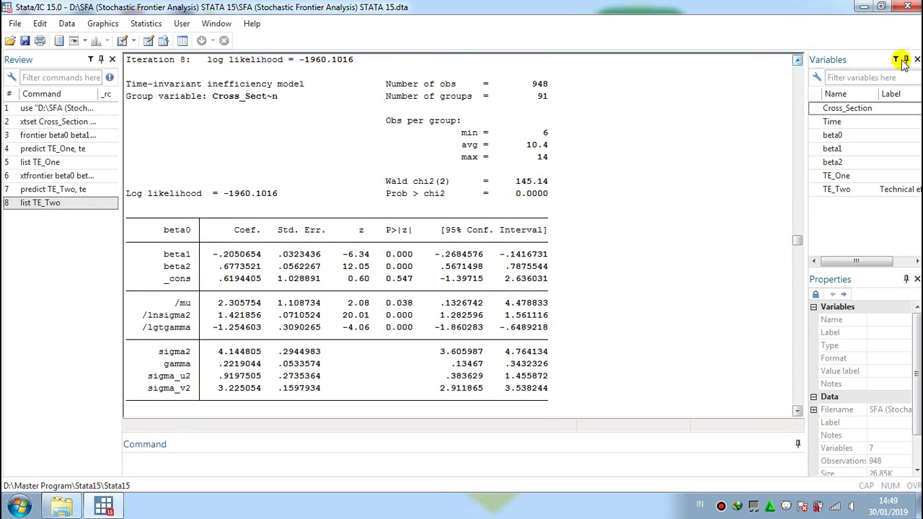
Exit Stata without saving the changed data and close the SFA (Stochastic Frontier Analysis) STATA 15 folder window.
{"action": "left_click", "coordinate": [910, 9]}
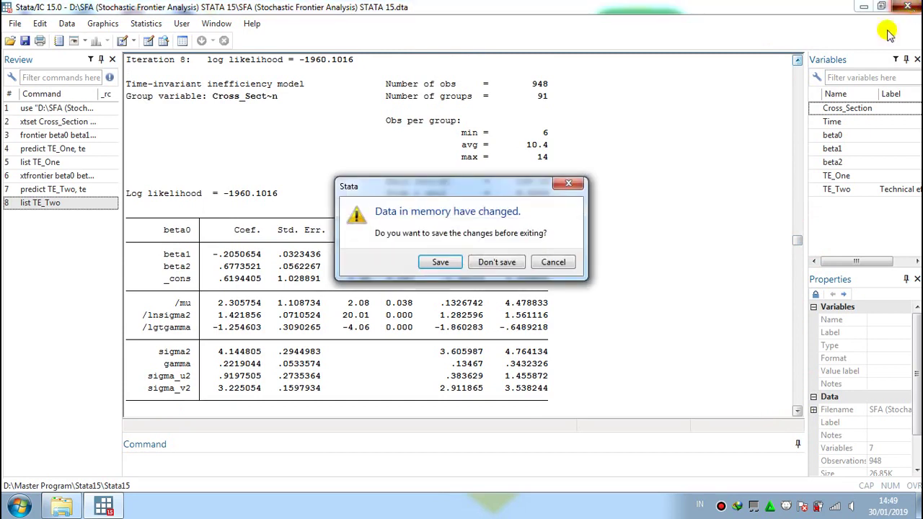
{"action": "left_click", "coordinate": [498, 263]}
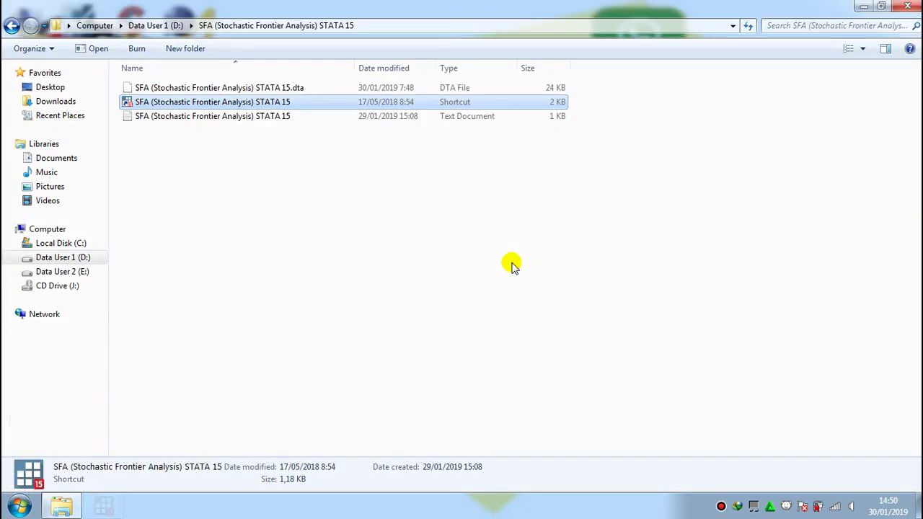
{"action": "left_click", "coordinate": [511, 264]}
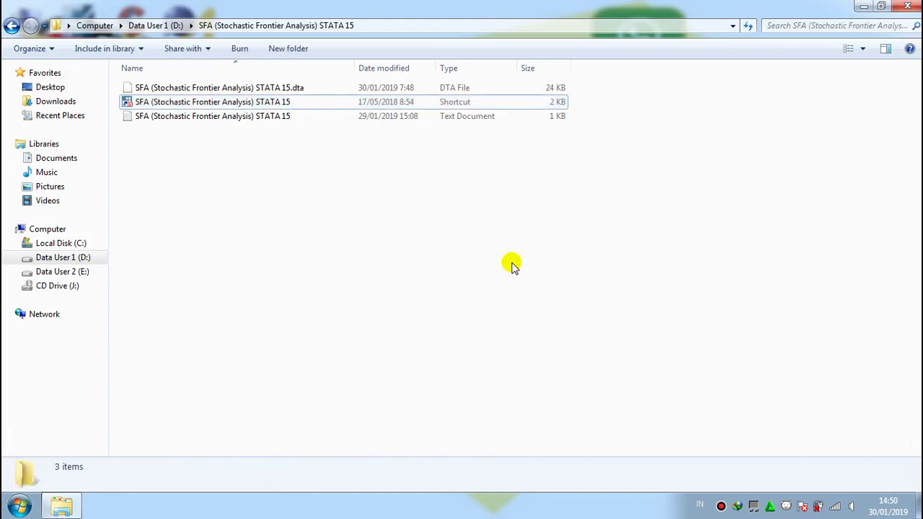
{"action": "left_click", "coordinate": [908, 7]}
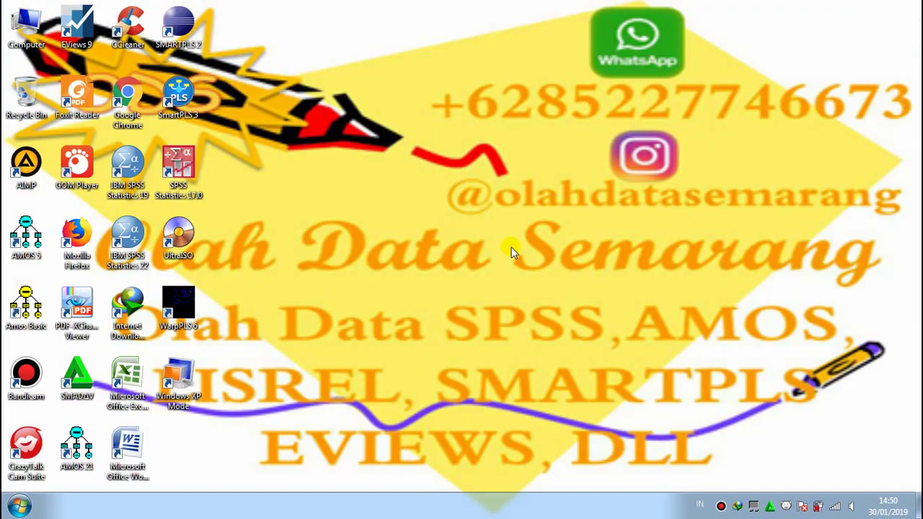